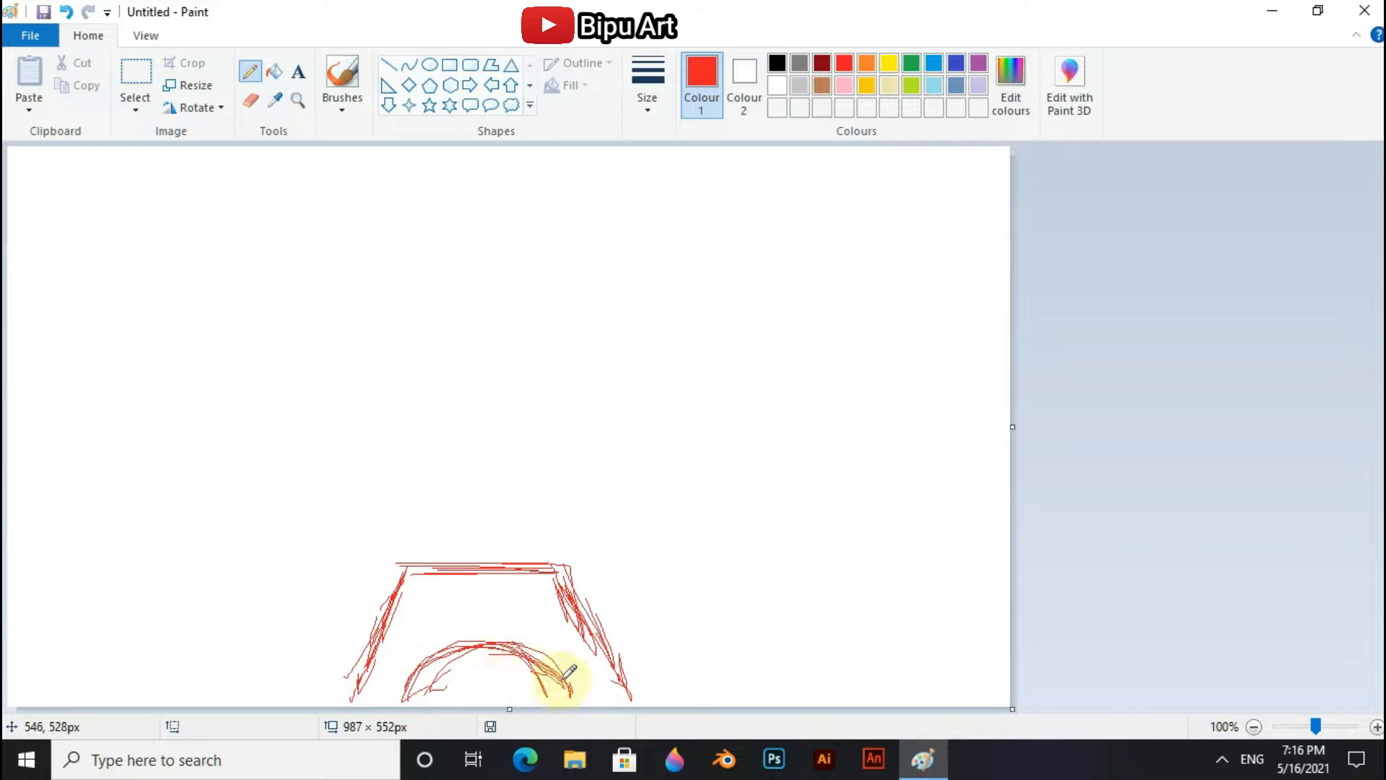
Sketch the tower's middle section in red above the base platform, with inward-sloping sides and a line across its top
{"action": "mouse_move", "coordinate": [430, 498]}
{"action": "left_mouse_down"}
{"action": "mouse_move", "coordinate": [421, 563]}
{"action": "mouse_move", "coordinate": [439, 456]}
{"action": "left_mouse_up"}
{"action": "left_click_drag", "start_coordinate": [534, 469], "coordinate": [548, 550]}
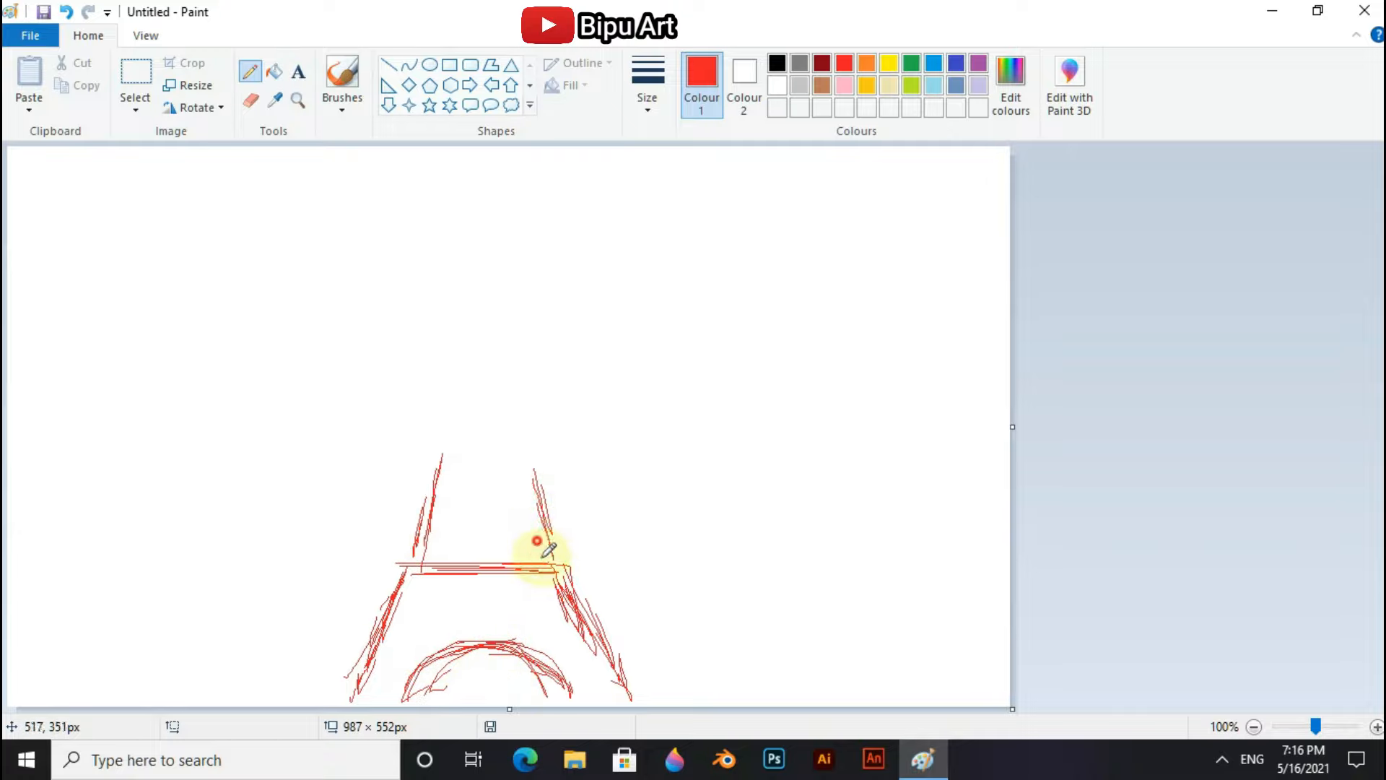
{"action": "mouse_move", "coordinate": [440, 477]}
{"action": "left_mouse_down"}
{"action": "mouse_move", "coordinate": [425, 533]}
{"action": "mouse_move", "coordinate": [439, 462]}
{"action": "left_mouse_up"}
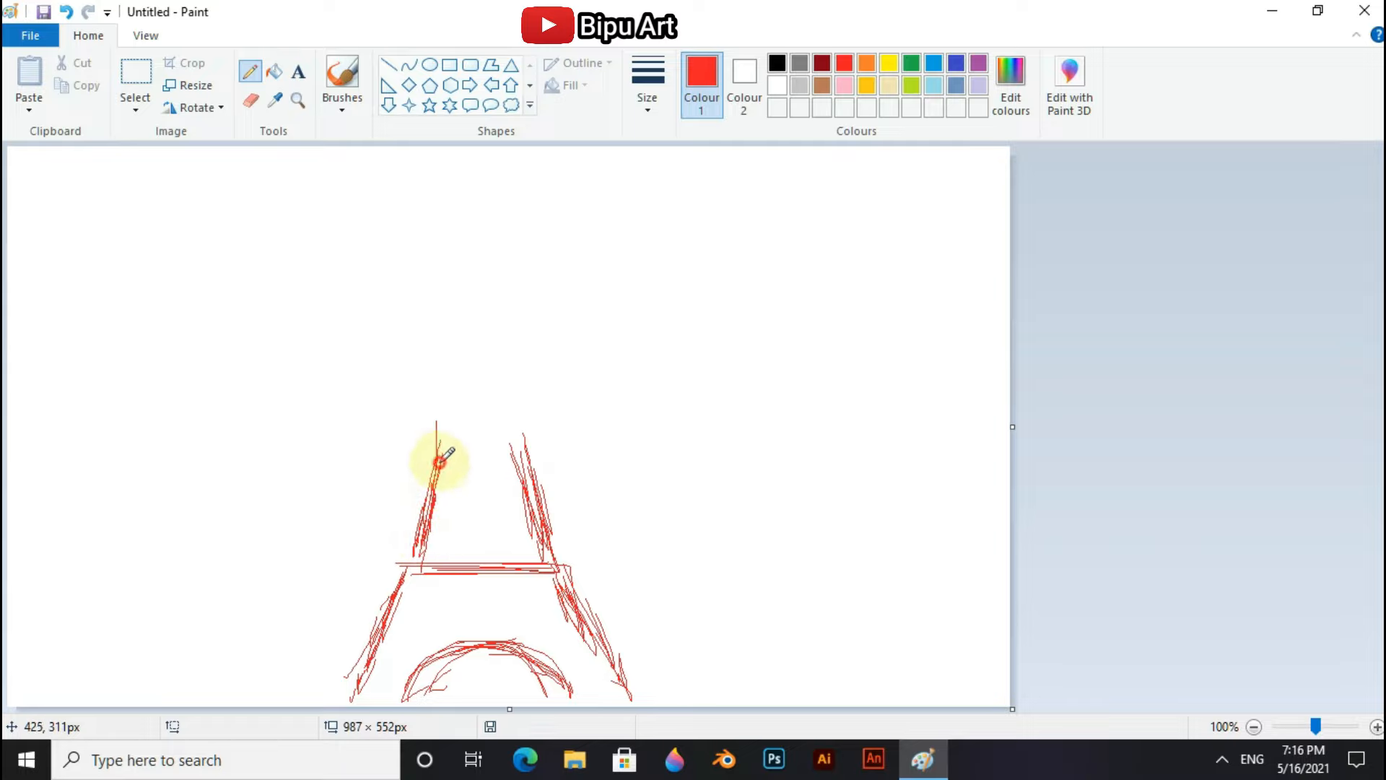
{"action": "left_click_drag", "start_coordinate": [509, 424], "coordinate": [568, 570]}
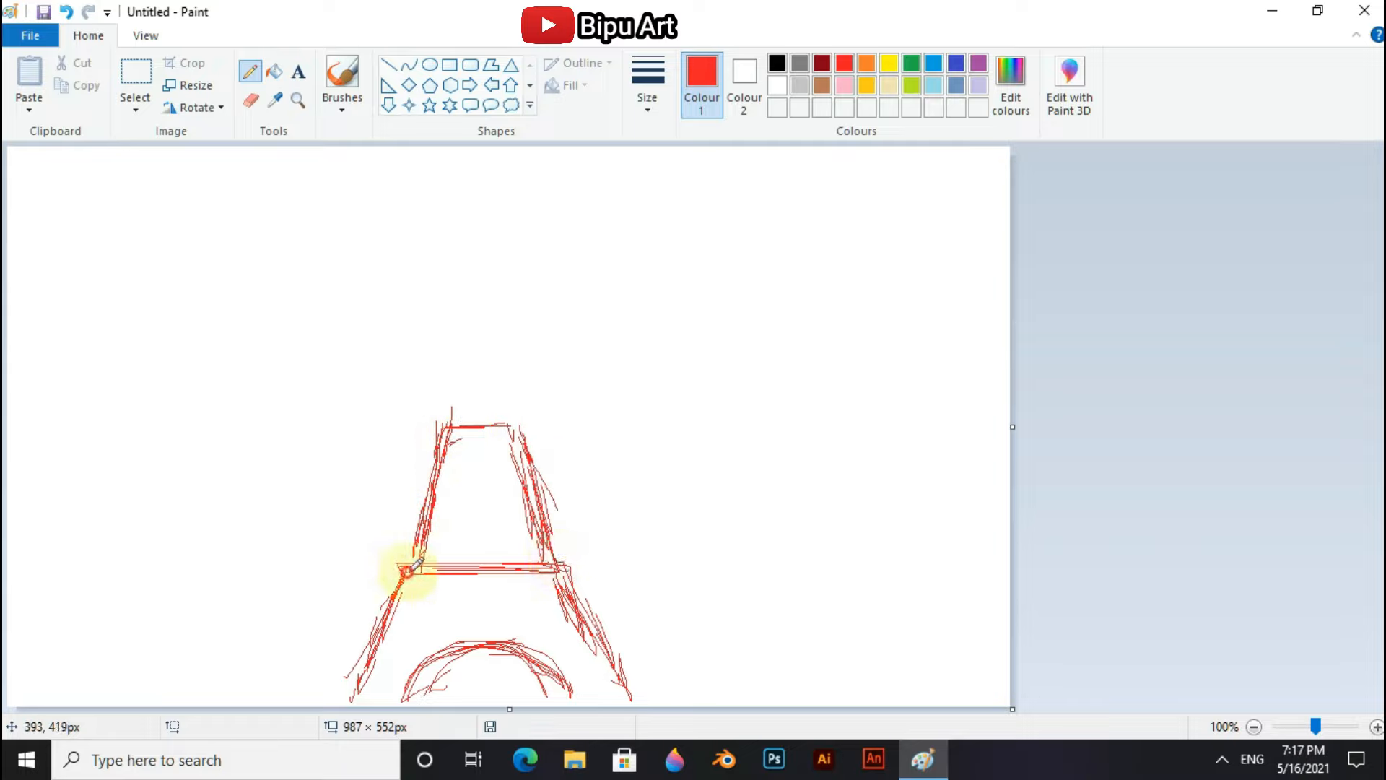
Sketch the platforms, inner struts, tapering upper section, small cap and antenna of the tower in red
{"action": "mouse_move", "coordinate": [408, 570]}
{"action": "left_mouse_down"}
{"action": "mouse_move", "coordinate": [551, 552]}
{"action": "mouse_move", "coordinate": [470, 519]}
{"action": "mouse_move", "coordinate": [468, 538]}
{"action": "mouse_move", "coordinate": [481, 468]}
{"action": "mouse_move", "coordinate": [504, 510]}
{"action": "mouse_move", "coordinate": [511, 557]}
{"action": "mouse_move", "coordinate": [478, 499]}
{"action": "mouse_move", "coordinate": [496, 554]}
{"action": "mouse_move", "coordinate": [570, 571]}
{"action": "mouse_move", "coordinate": [446, 406]}
{"action": "mouse_move", "coordinate": [519, 414]}
{"action": "mouse_move", "coordinate": [461, 374]}
{"action": "mouse_move", "coordinate": [453, 403]}
{"action": "mouse_move", "coordinate": [478, 279]}
{"action": "mouse_move", "coordinate": [507, 391]}
{"action": "mouse_move", "coordinate": [477, 285]}
{"action": "mouse_move", "coordinate": [453, 377]}
{"action": "mouse_move", "coordinate": [471, 274]}
{"action": "mouse_move", "coordinate": [444, 409]}
{"action": "mouse_move", "coordinate": [514, 414]}
{"action": "mouse_move", "coordinate": [488, 241]}
{"action": "mouse_move", "coordinate": [467, 260]}
{"action": "mouse_move", "coordinate": [472, 247]}
{"action": "mouse_move", "coordinate": [478, 270]}
{"action": "mouse_move", "coordinate": [488, 231]}
{"action": "mouse_move", "coordinate": [478, 264]}
{"action": "mouse_move", "coordinate": [490, 286]}
{"action": "mouse_move", "coordinate": [487, 253]}
{"action": "mouse_move", "coordinate": [504, 366]}
{"action": "mouse_move", "coordinate": [454, 405]}
{"action": "mouse_move", "coordinate": [504, 579]}
{"action": "mouse_move", "coordinate": [408, 586]}
{"action": "mouse_move", "coordinate": [405, 569]}
{"action": "mouse_move", "coordinate": [543, 580]}
{"action": "mouse_move", "coordinate": [521, 646]}
{"action": "left_mouse_up"}
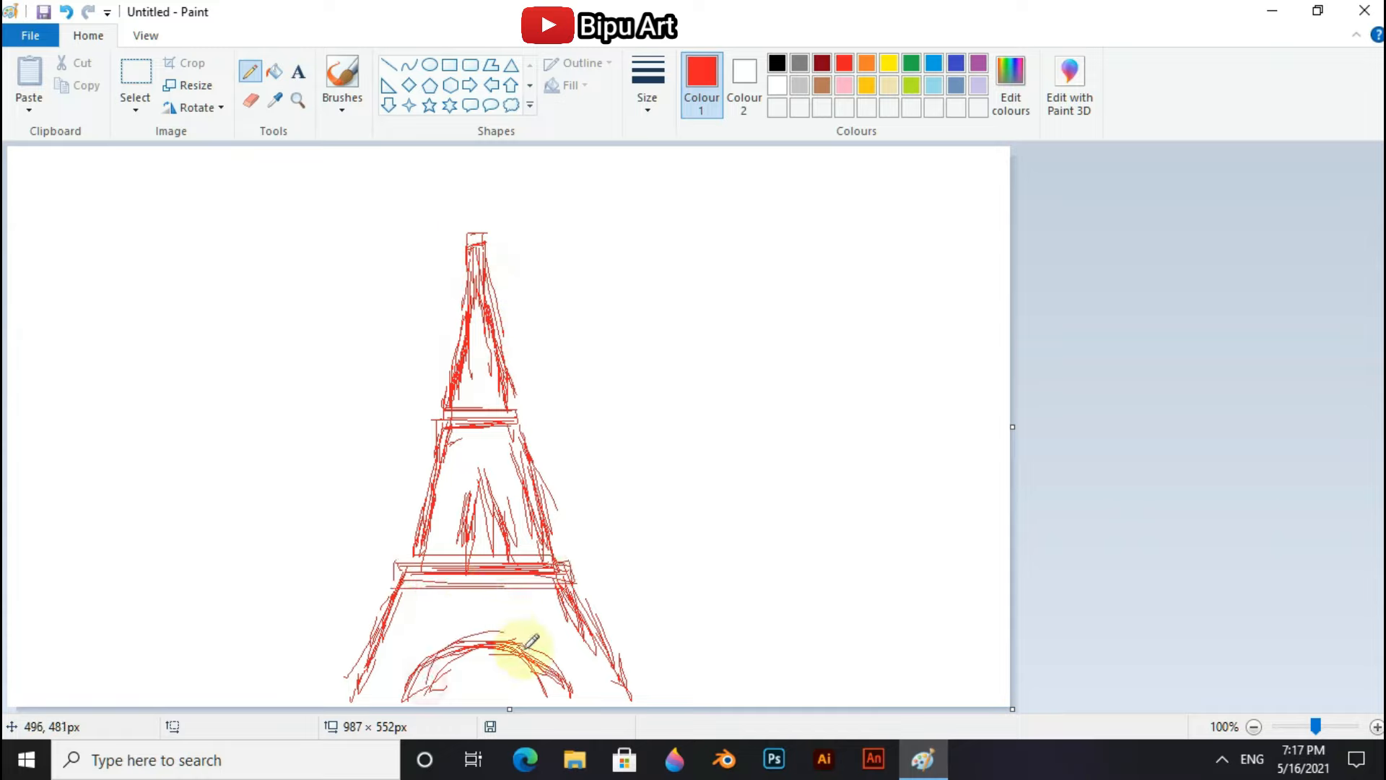
{"action": "mouse_move", "coordinate": [479, 239]}
{"action": "left_mouse_down"}
{"action": "mouse_move", "coordinate": [486, 170]}
{"action": "mouse_move", "coordinate": [450, 232]}
{"action": "left_mouse_up"}
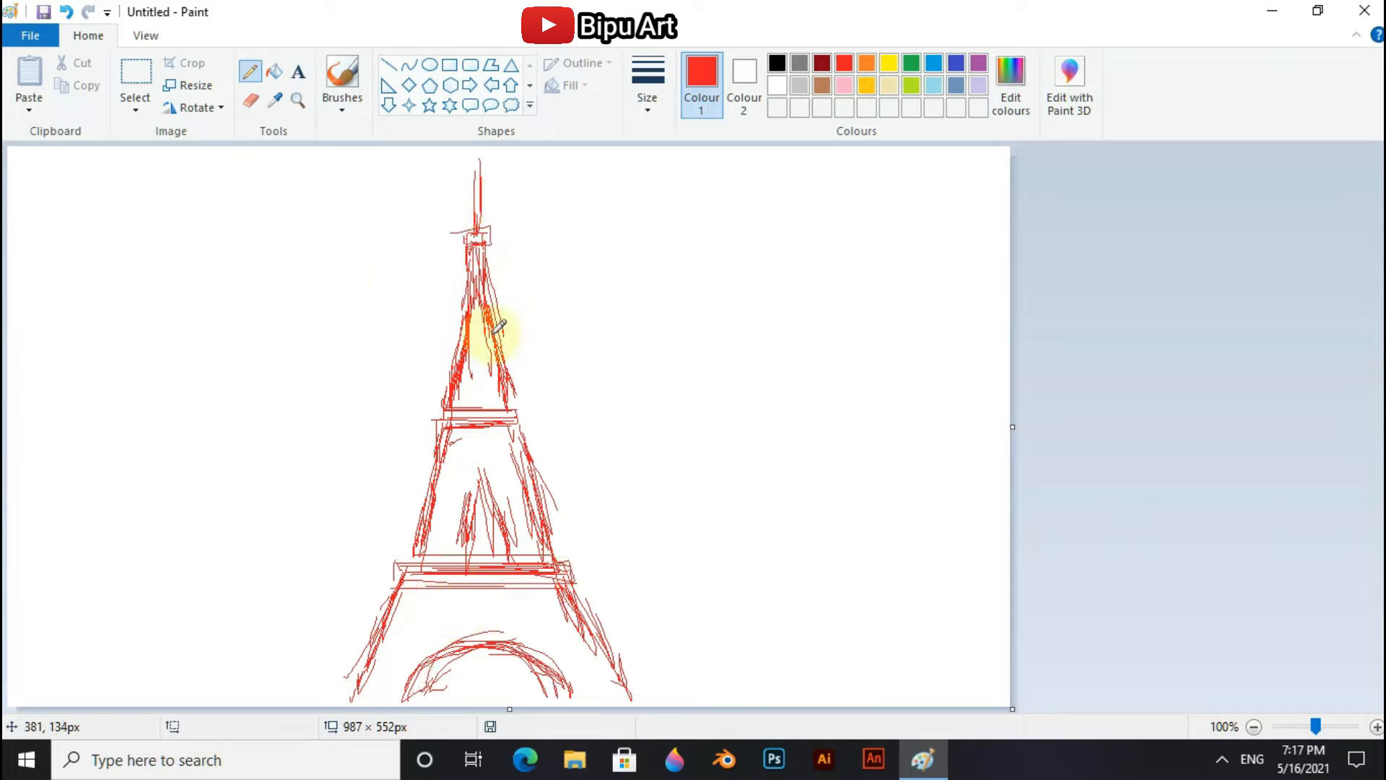
{"action": "mouse_move", "coordinate": [385, 557]}
{"action": "left_mouse_down"}
{"action": "mouse_move", "coordinate": [510, 566]}
{"action": "mouse_move", "coordinate": [599, 599]}
{"action": "left_mouse_up"}
{"action": "mouse_move", "coordinate": [433, 410]}
{"action": "left_mouse_down"}
{"action": "mouse_move", "coordinate": [494, 400]}
{"action": "mouse_move", "coordinate": [535, 420]}
{"action": "left_mouse_up"}
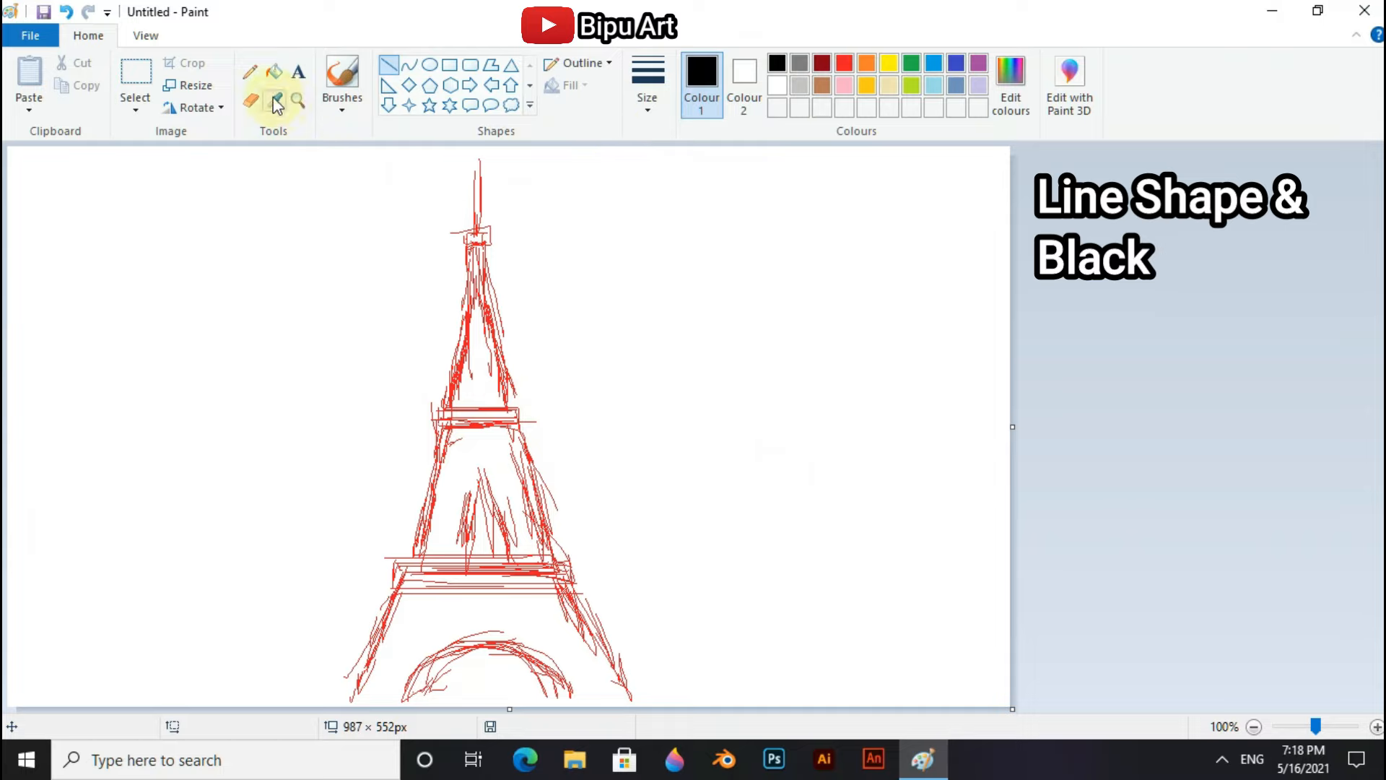
Trace the tower's two sloping lower legs with black straight lines in the third line thickness
{"action": "left_click", "coordinate": [641, 90]}
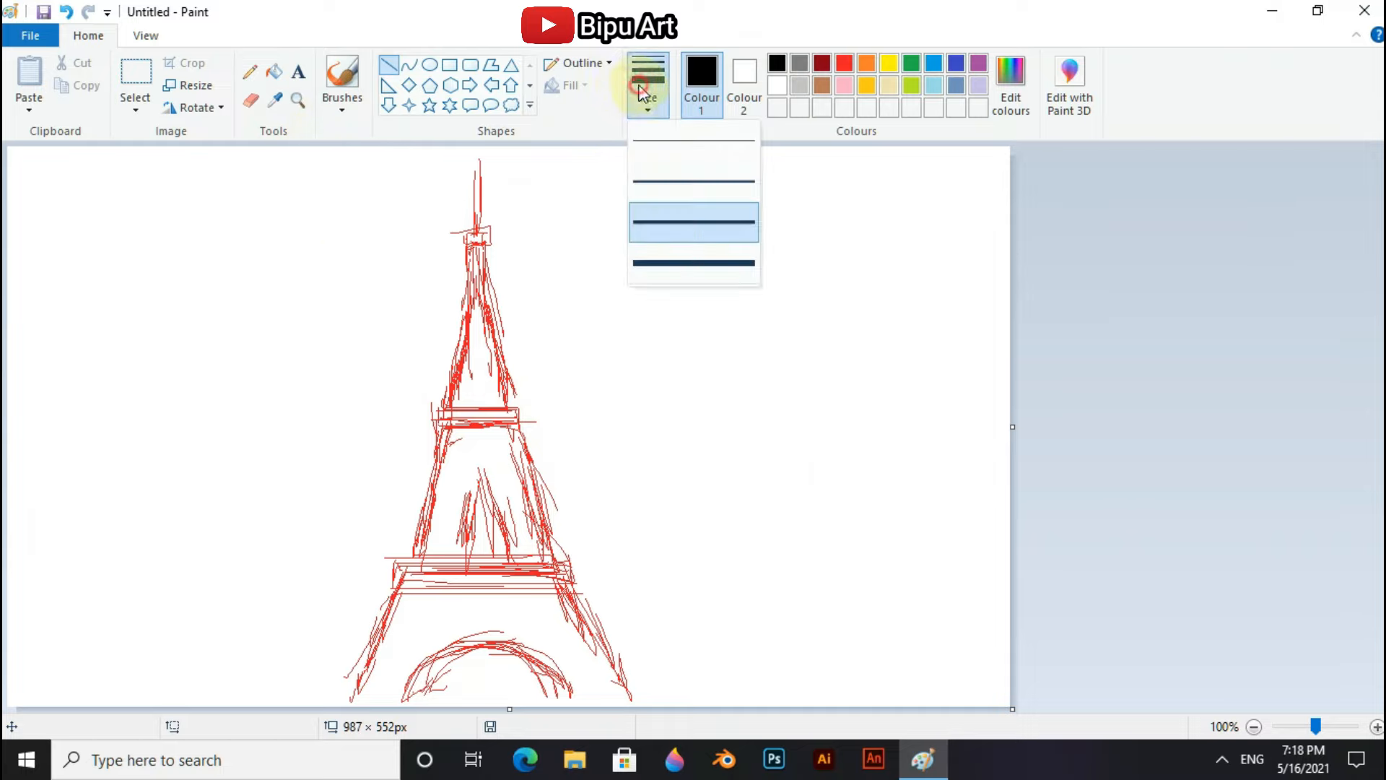
{"action": "left_click", "coordinate": [666, 221]}
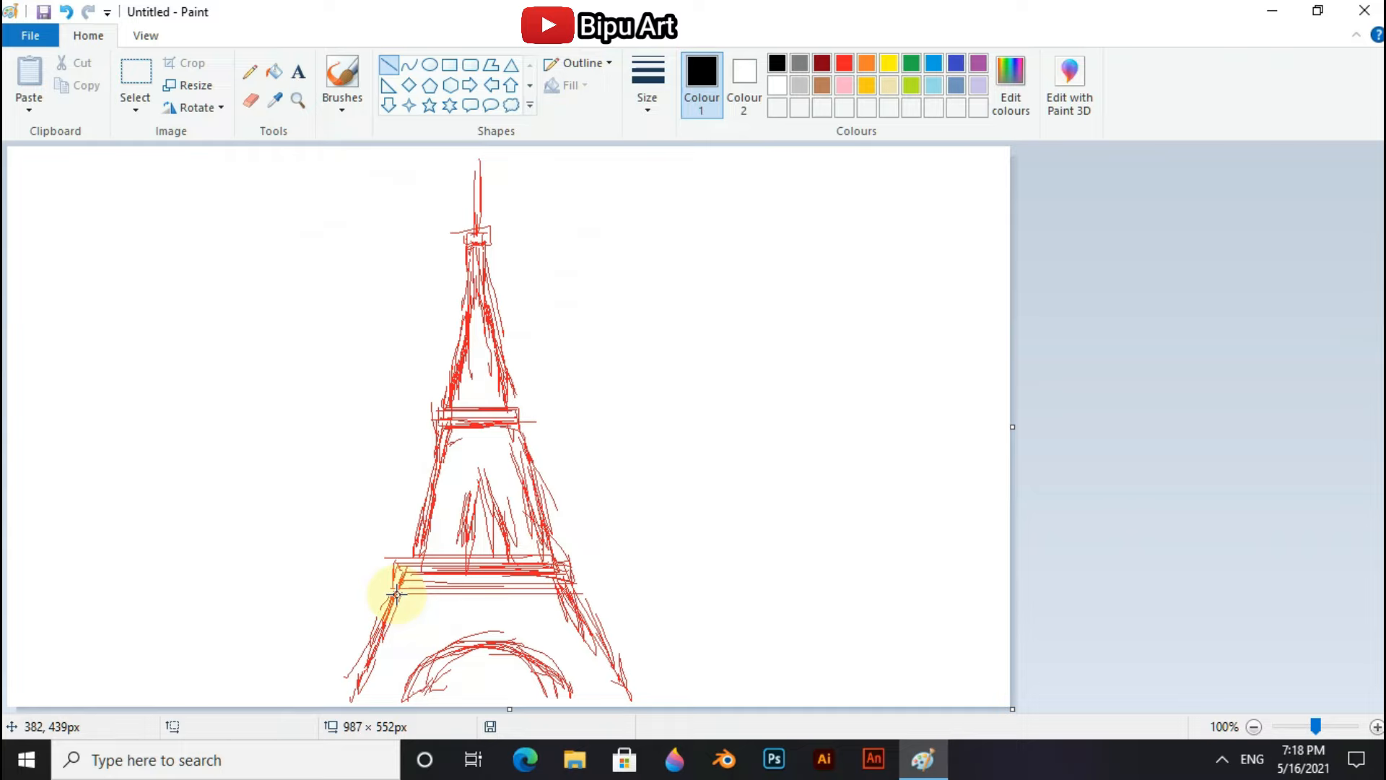
{"action": "left_click_drag", "start_coordinate": [398, 595], "coordinate": [364, 671]}
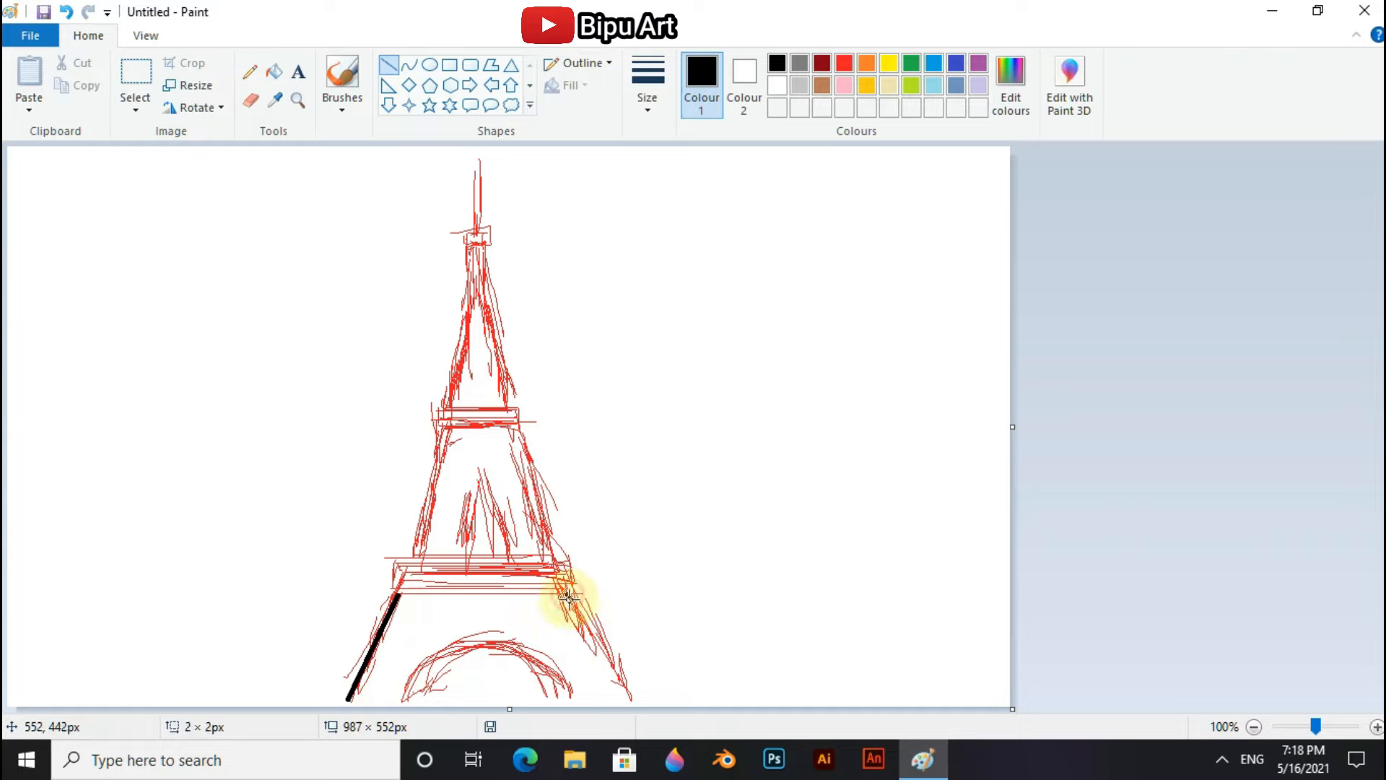
{"action": "left_click_drag", "start_coordinate": [568, 596], "coordinate": [625, 691]}
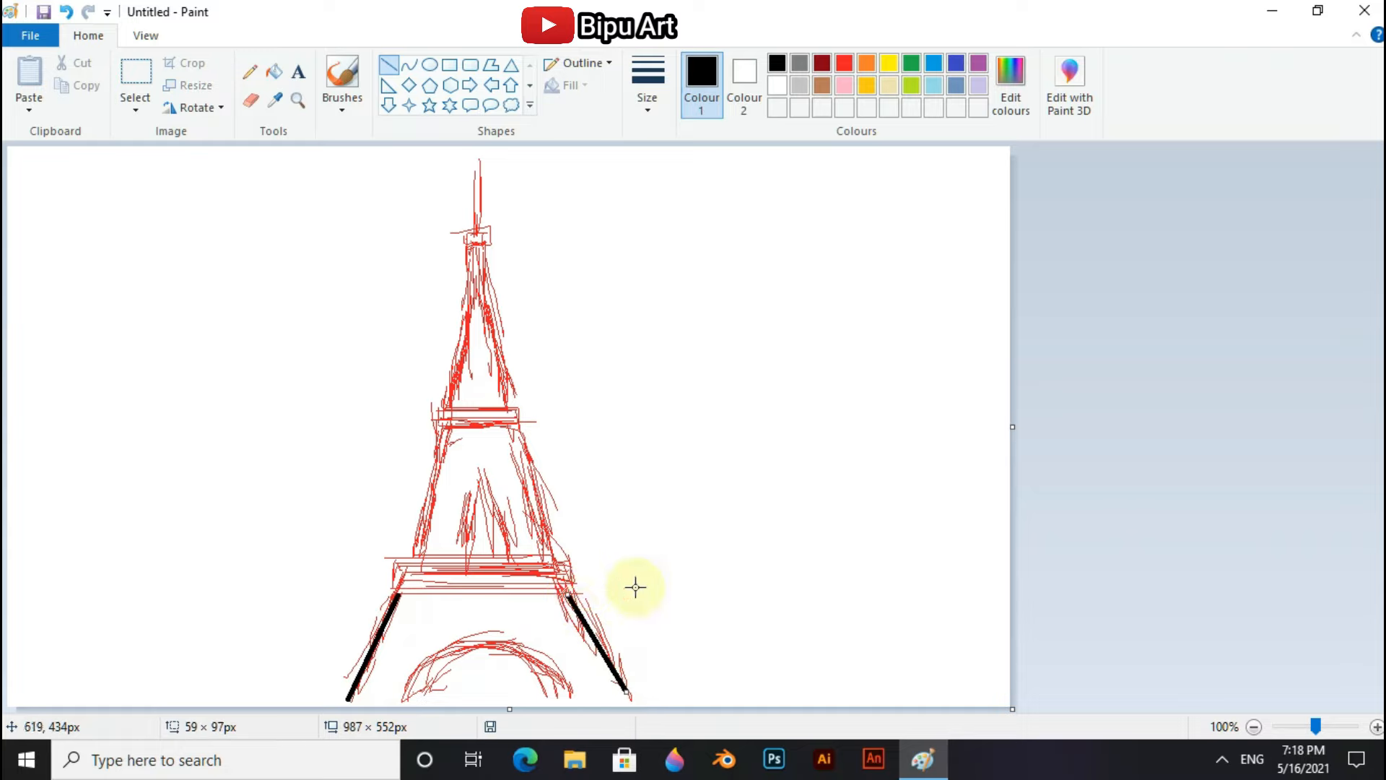
{"action": "left_click_drag", "start_coordinate": [398, 596], "coordinate": [570, 595]}
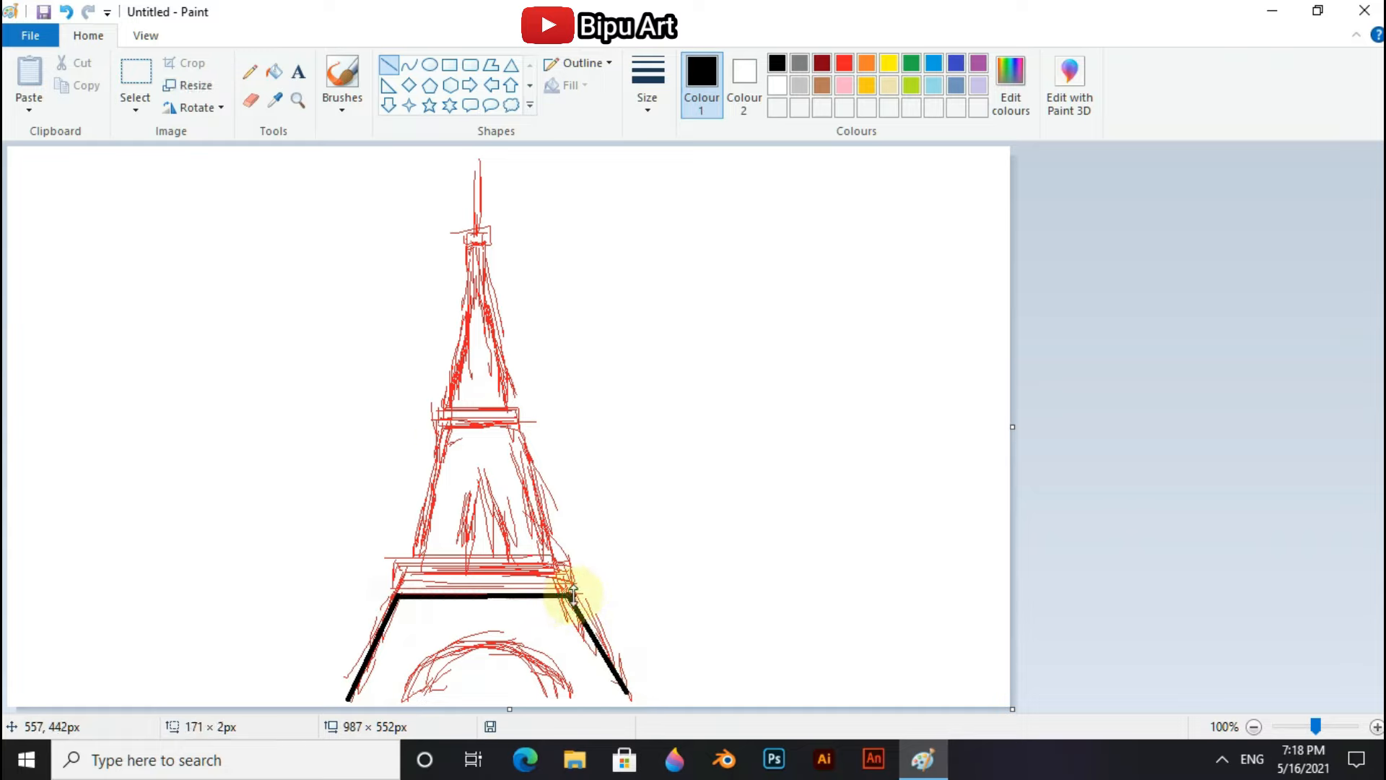
{"action": "key", "text": "ctrl+z"}
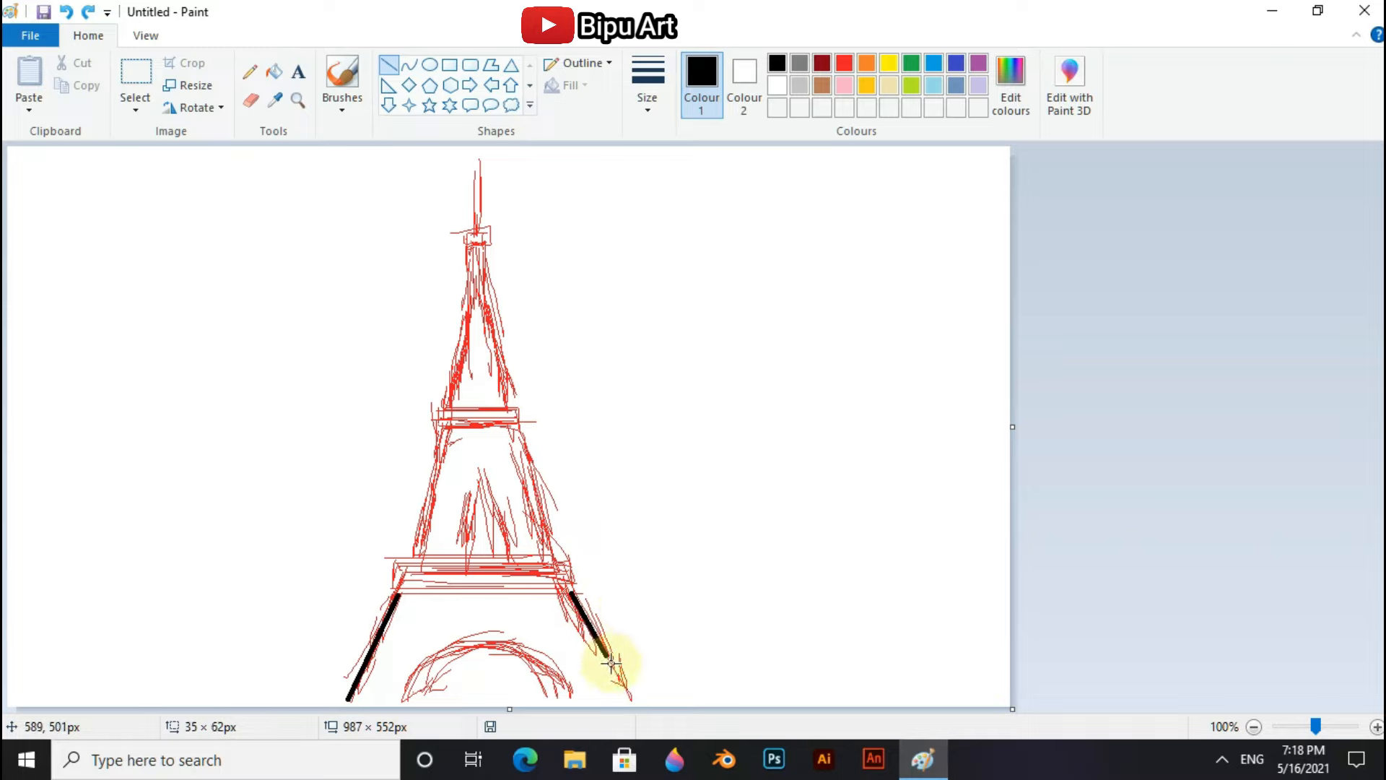
Outline the lower platform in black with straight lines along its bottom, ends and top
{"action": "left_click_drag", "start_coordinate": [399, 593], "coordinate": [391, 561]}
{"action": "left_click_drag", "start_coordinate": [569, 560], "coordinate": [570, 591]}
{"action": "left_click_drag", "start_coordinate": [392, 560], "coordinate": [542, 559]}
{"action": "key", "text": "ctrl+z"}
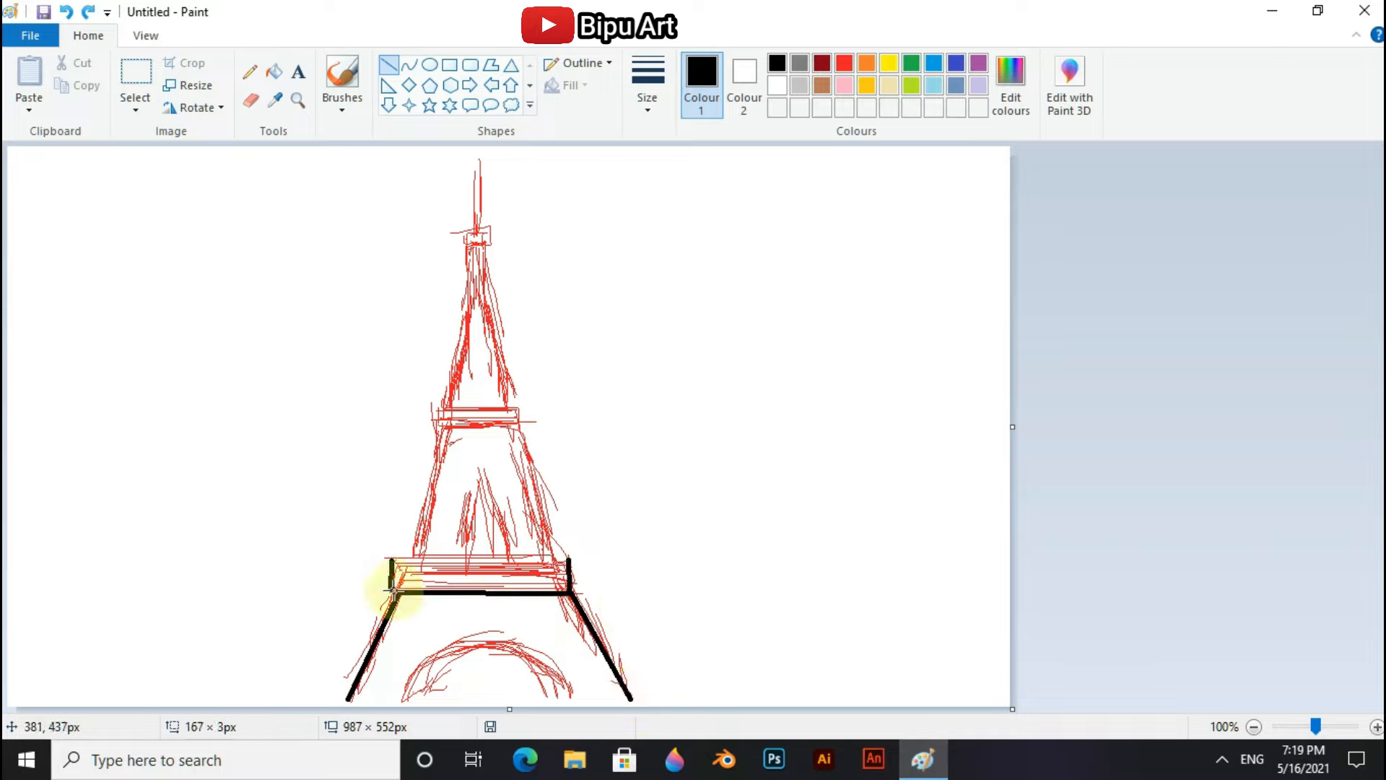
{"action": "left_click_drag", "start_coordinate": [394, 589], "coordinate": [535, 589]}
{"action": "left_click_drag", "start_coordinate": [511, 587], "coordinate": [571, 588]}
{"action": "key", "text": "ctrl+z"}
{"action": "key", "text": "ctrl+z"}
{"action": "left_click_drag", "start_coordinate": [391, 560], "coordinate": [576, 561]}
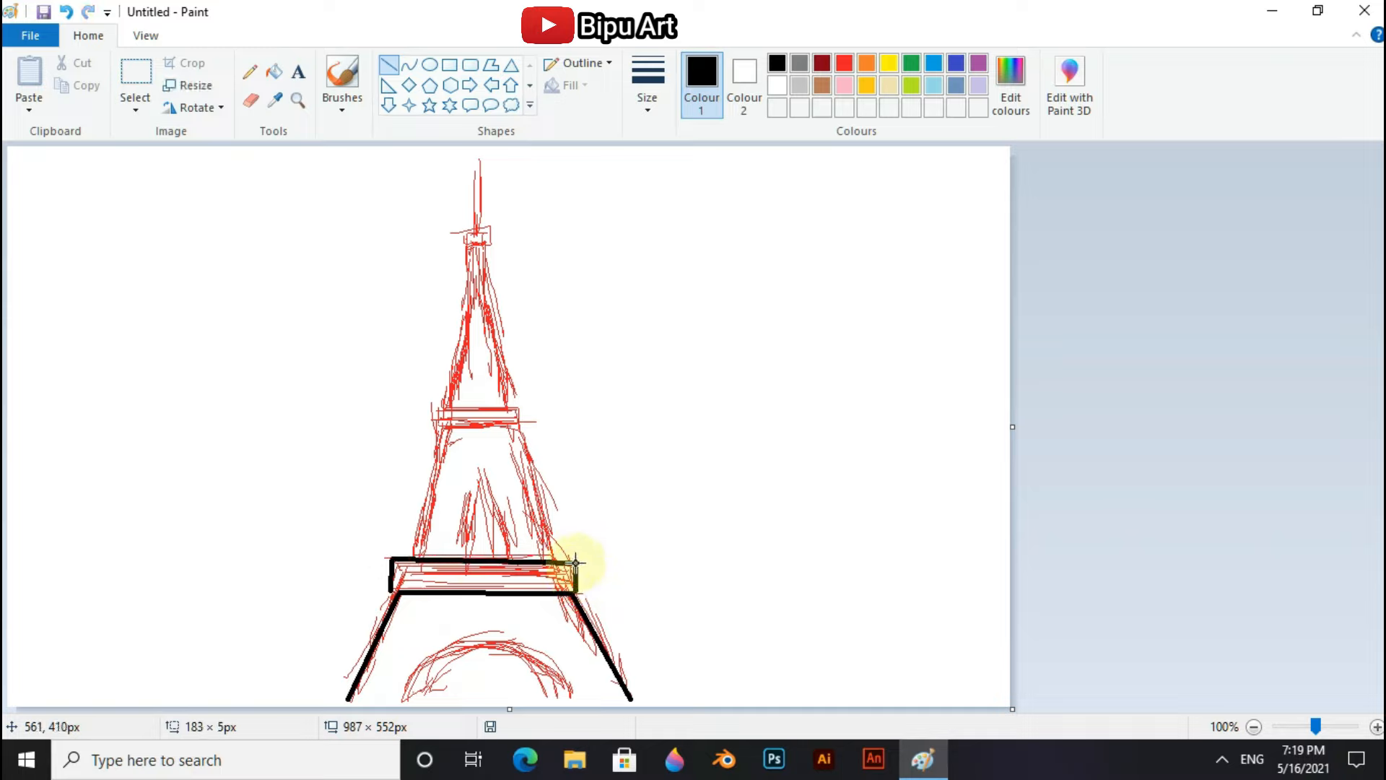
Trace the middle section's sloping sides, its inner inverted V and the second platform's horizontal edges in black
{"action": "left_click_drag", "start_coordinate": [442, 430], "coordinate": [413, 558]}
{"action": "left_click_drag", "start_coordinate": [518, 427], "coordinate": [560, 557]}
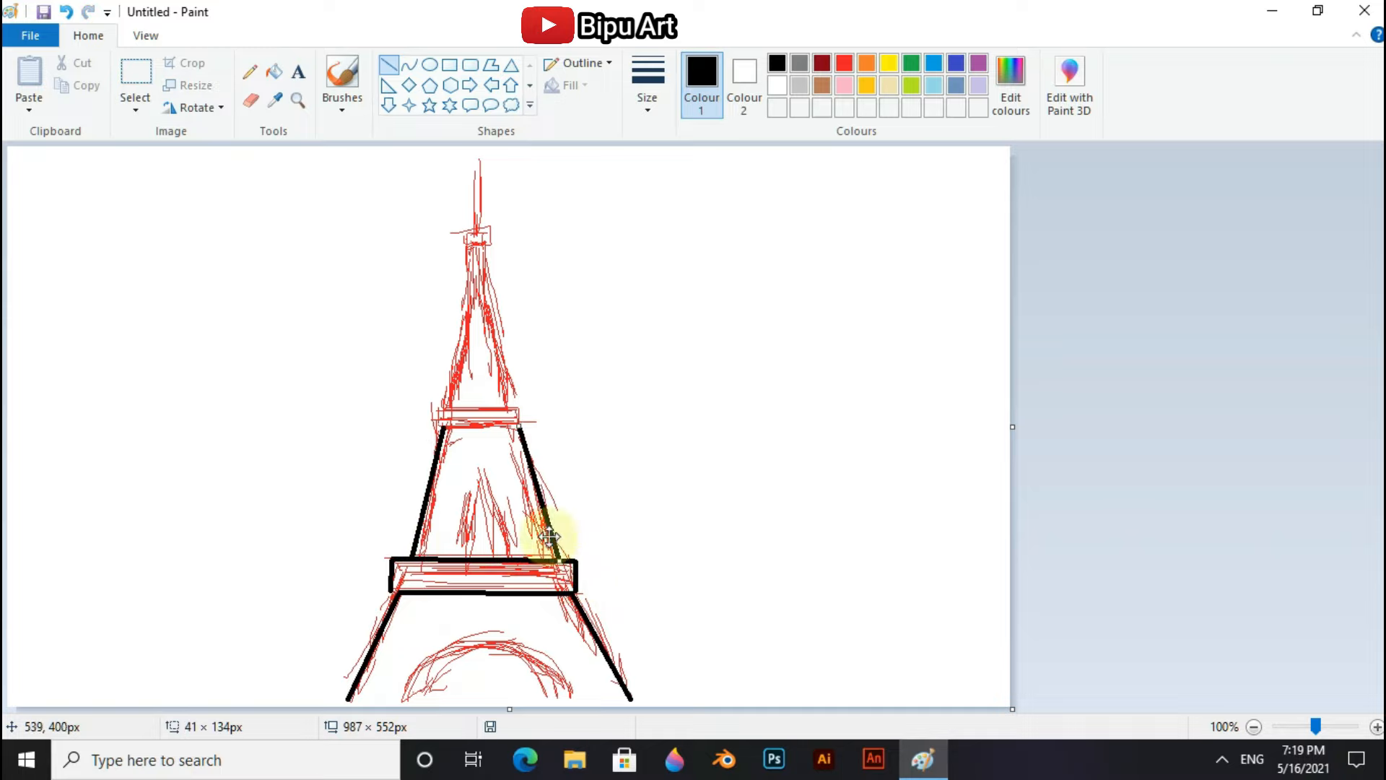
{"action": "mouse_move", "coordinate": [441, 426]}
{"action": "left_mouse_down"}
{"action": "mouse_move", "coordinate": [520, 426]}
{"action": "mouse_move", "coordinate": [449, 552]}
{"action": "mouse_move", "coordinate": [509, 556]}
{"action": "mouse_move", "coordinate": [521, 407]}
{"action": "left_mouse_up"}
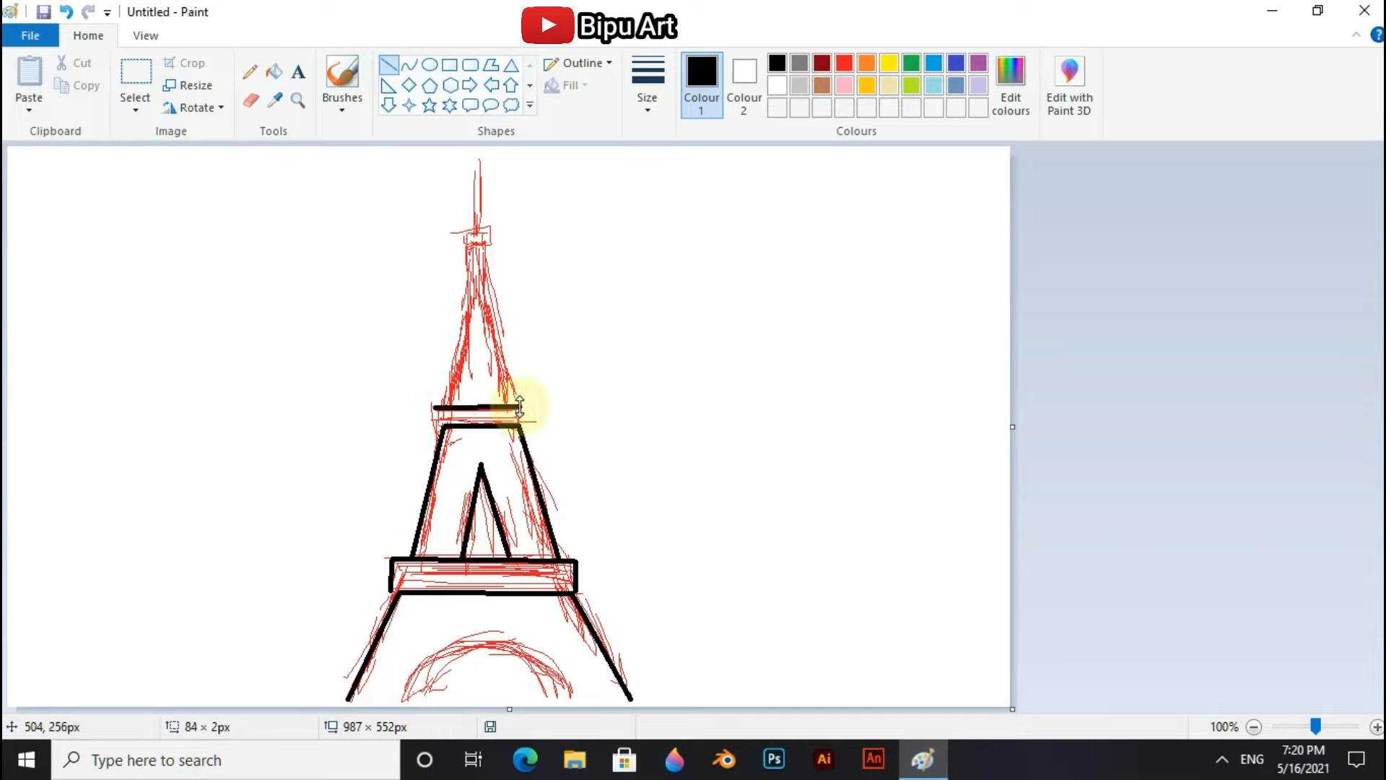
Trace the upper section's tapering sides in black and close both ends of the second platform
{"action": "mouse_move", "coordinate": [470, 246]}
{"action": "left_mouse_down"}
{"action": "mouse_move", "coordinate": [445, 402]}
{"action": "mouse_move", "coordinate": [501, 322]}
{"action": "mouse_move", "coordinate": [523, 426]}
{"action": "left_mouse_up"}
{"action": "left_click", "coordinate": [644, 484]}
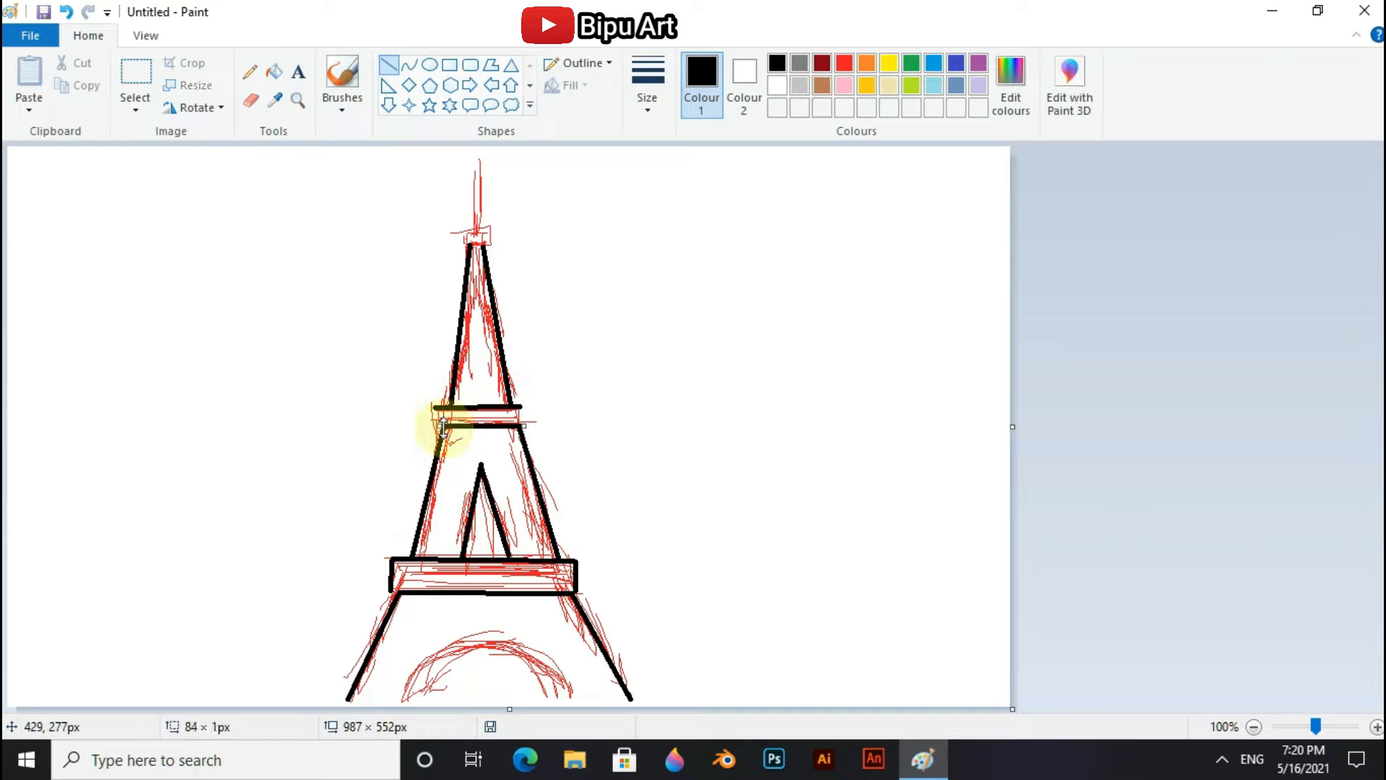
{"action": "left_click", "coordinate": [555, 426]}
{"action": "left_click_drag", "start_coordinate": [436, 409], "coordinate": [437, 425]}
{"action": "left_click_drag", "start_coordinate": [520, 407], "coordinate": [523, 425]}
{"action": "left_click", "coordinate": [514, 446]}
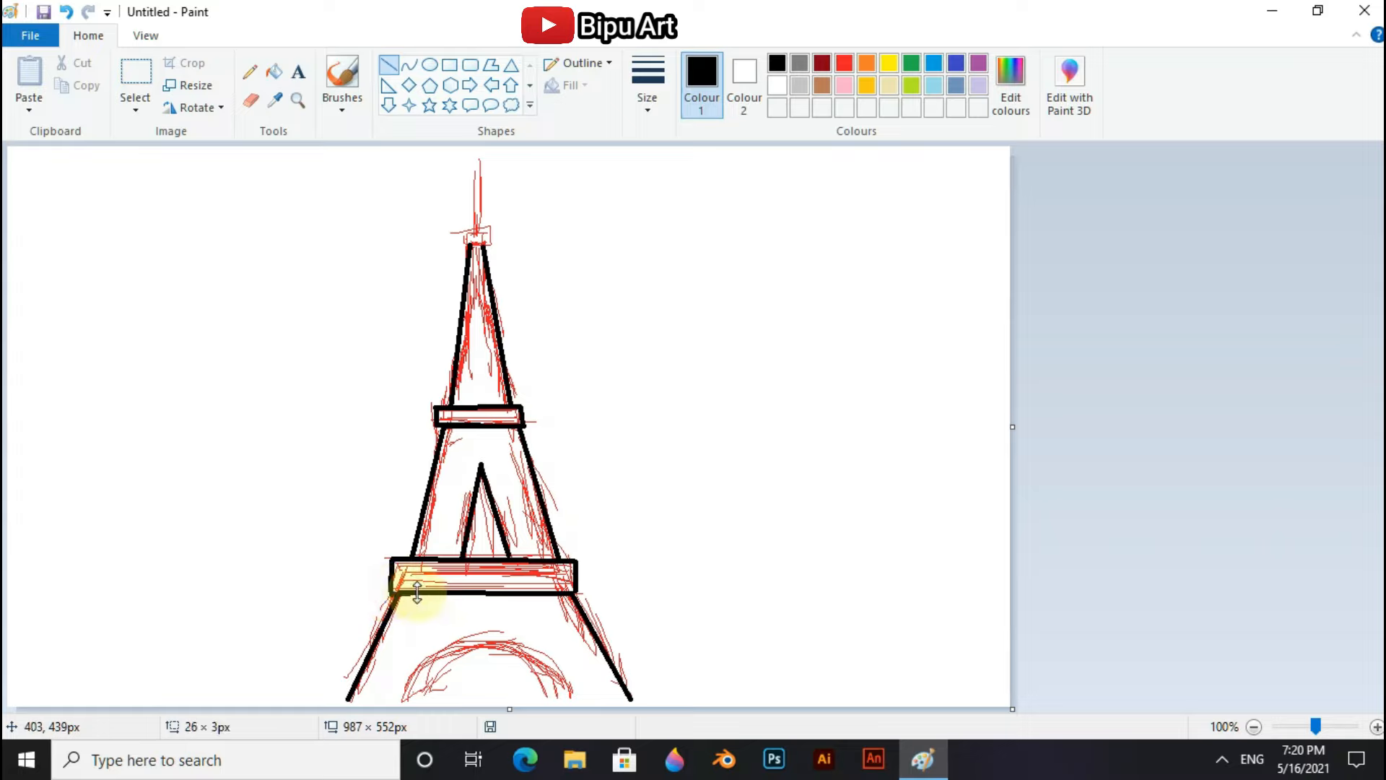
Draw the short black horizontal lines of the cap at the top of the upper section
{"action": "left_click", "coordinate": [461, 236]}
{"action": "left_click_drag", "start_coordinate": [469, 244], "coordinate": [483, 243]}
{"action": "left_click", "coordinate": [478, 323]}
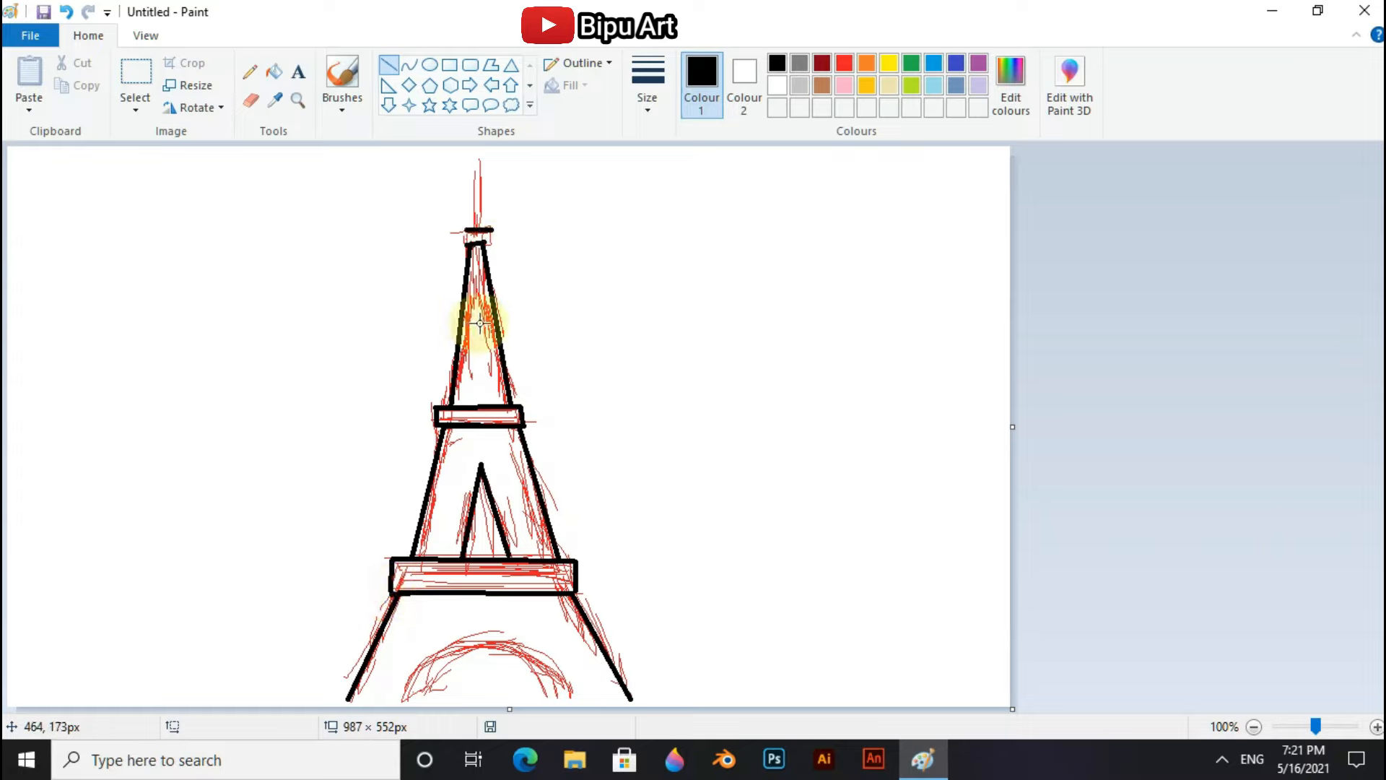
Draw a black circle and place it over the red arch between the lower legs, cut off by the canvas's lower edge
{"action": "left_click", "coordinate": [430, 65]}
{"action": "left_click_drag", "start_coordinate": [341, 426], "coordinate": [440, 517]}
{"action": "key", "text": "ctrl+z"}
{"action": "left_click_drag", "start_coordinate": [243, 339], "coordinate": [361, 458]}
{"action": "left_click_drag", "start_coordinate": [312, 385], "coordinate": [504, 687]}
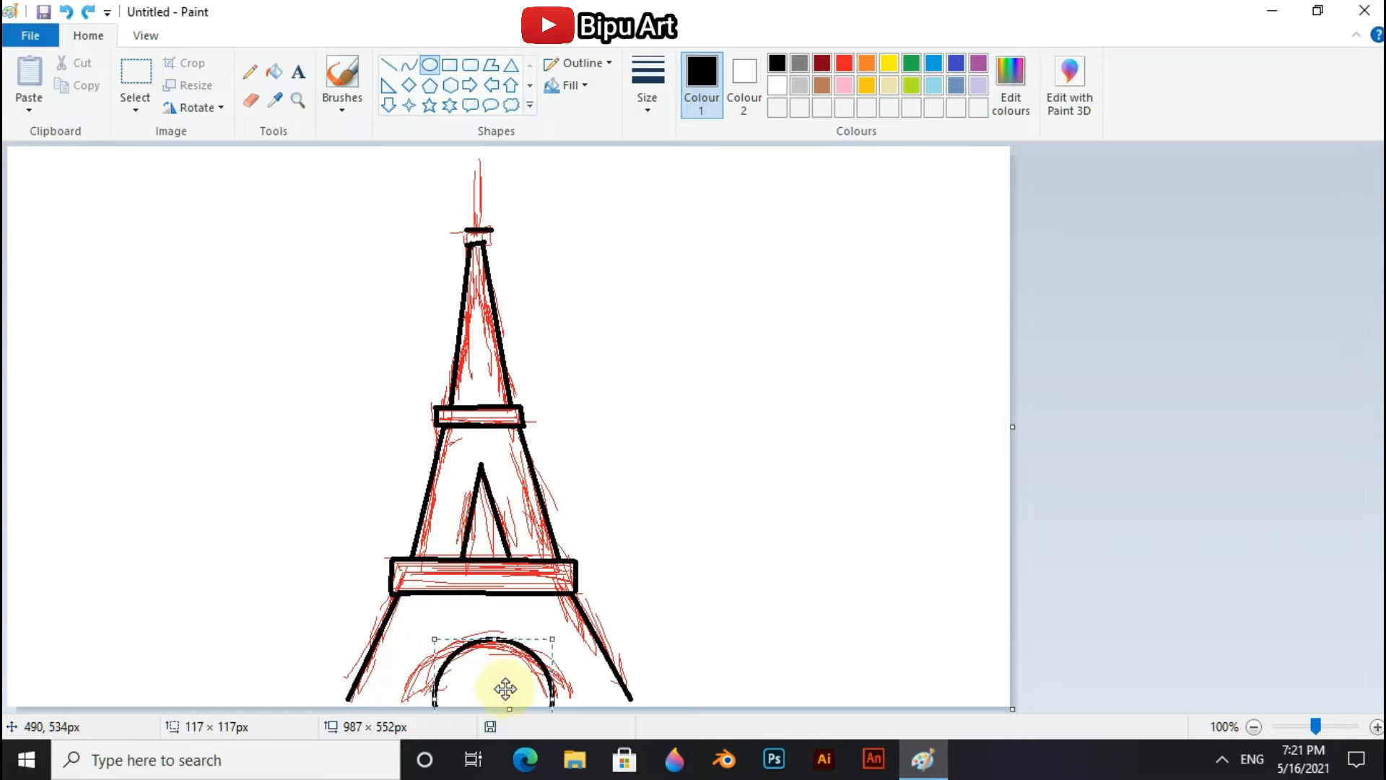
{"action": "key", "text": "ctrl+z"}
{"action": "left_click_drag", "start_coordinate": [223, 401], "coordinate": [373, 550]}
{"action": "mouse_move", "coordinate": [294, 462]}
{"action": "left_mouse_down"}
{"action": "mouse_move", "coordinate": [317, 515]}
{"action": "mouse_move", "coordinate": [483, 697]}
{"action": "left_mouse_up"}
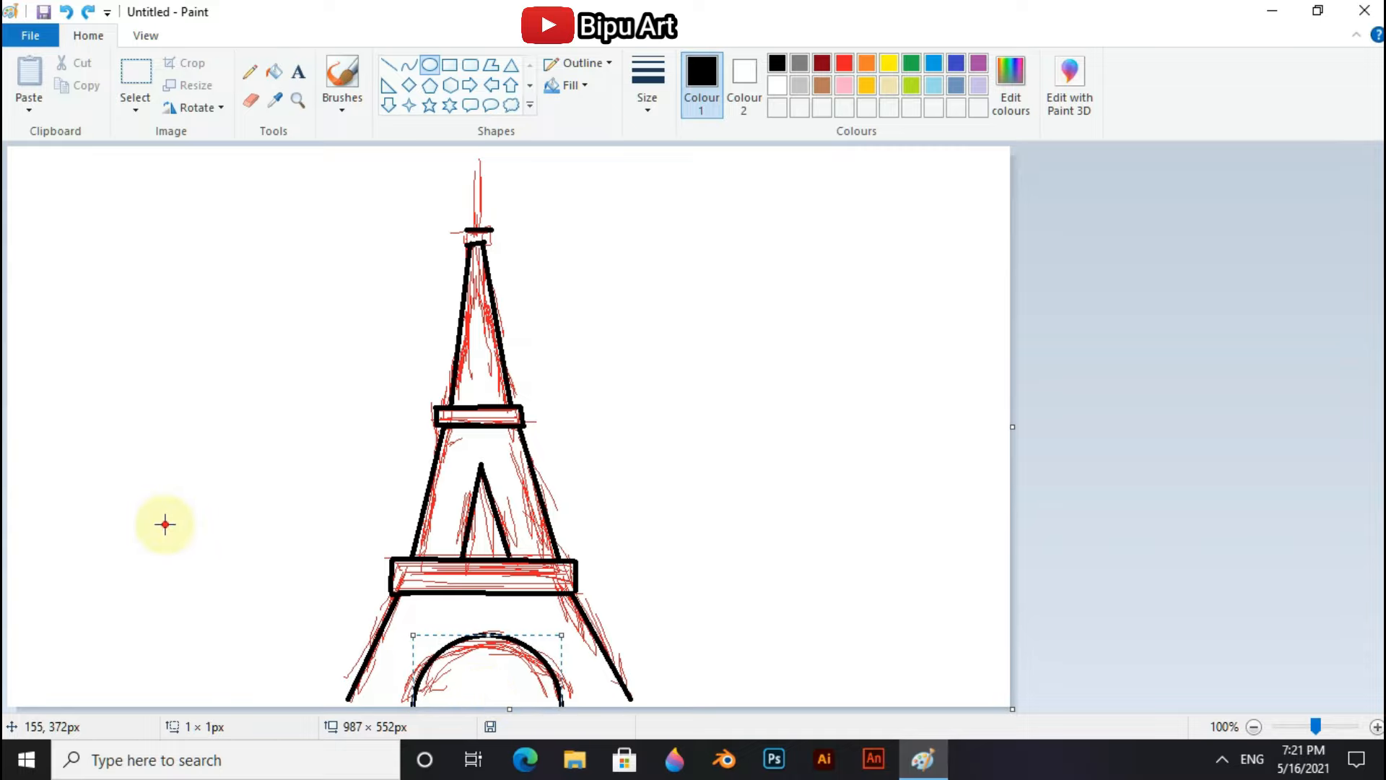
Draw a vertical black antenna line about 70 px tall above the cap and close both sides of the cap
{"action": "left_click", "coordinate": [388, 65]}
{"action": "left_click_drag", "start_coordinate": [476, 157], "coordinate": [476, 228]}
{"action": "left_click", "coordinate": [1336, 726]}
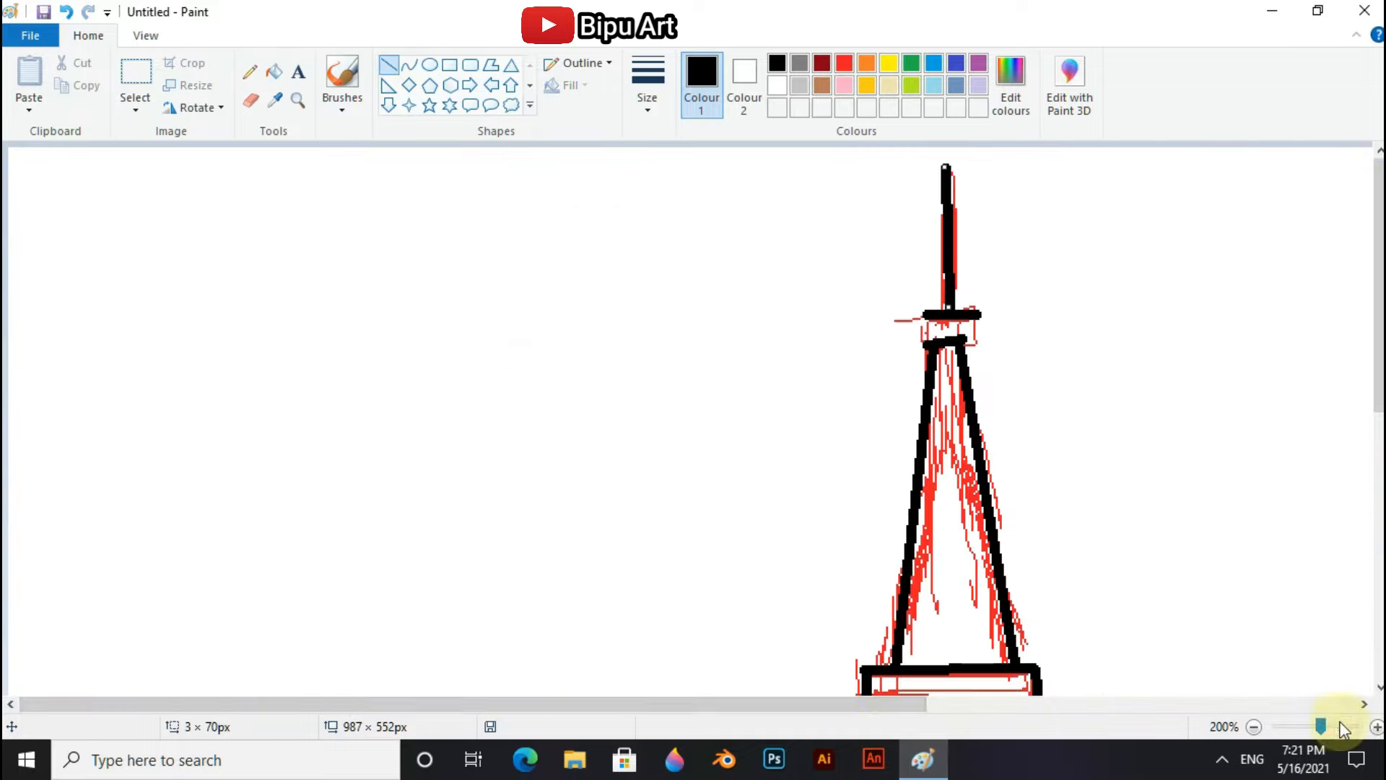
{"action": "left_click_drag", "start_coordinate": [678, 704], "coordinate": [888, 704]}
{"action": "mouse_move", "coordinate": [616, 345]}
{"action": "left_mouse_down"}
{"action": "mouse_move", "coordinate": [664, 347]}
{"action": "mouse_move", "coordinate": [608, 317]}
{"action": "mouse_move", "coordinate": [616, 345]}
{"action": "left_mouse_up"}
{"action": "left_click_drag", "start_coordinate": [670, 317], "coordinate": [670, 345]}
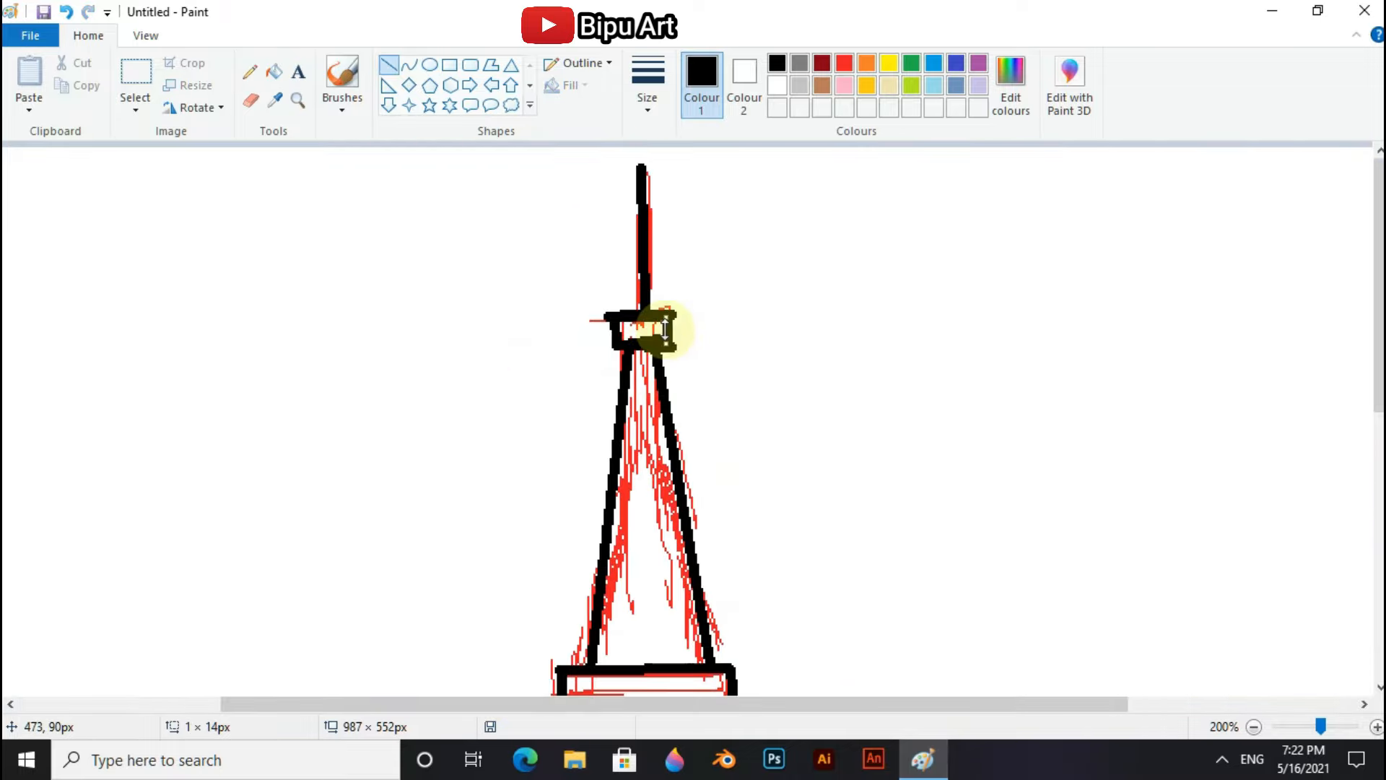
Extend both lower legs with short black lines down to the canvas's bottom edge
{"action": "scroll", "coordinate": [793, 482], "scroll_direction": "down", "scroll_amount": 5}
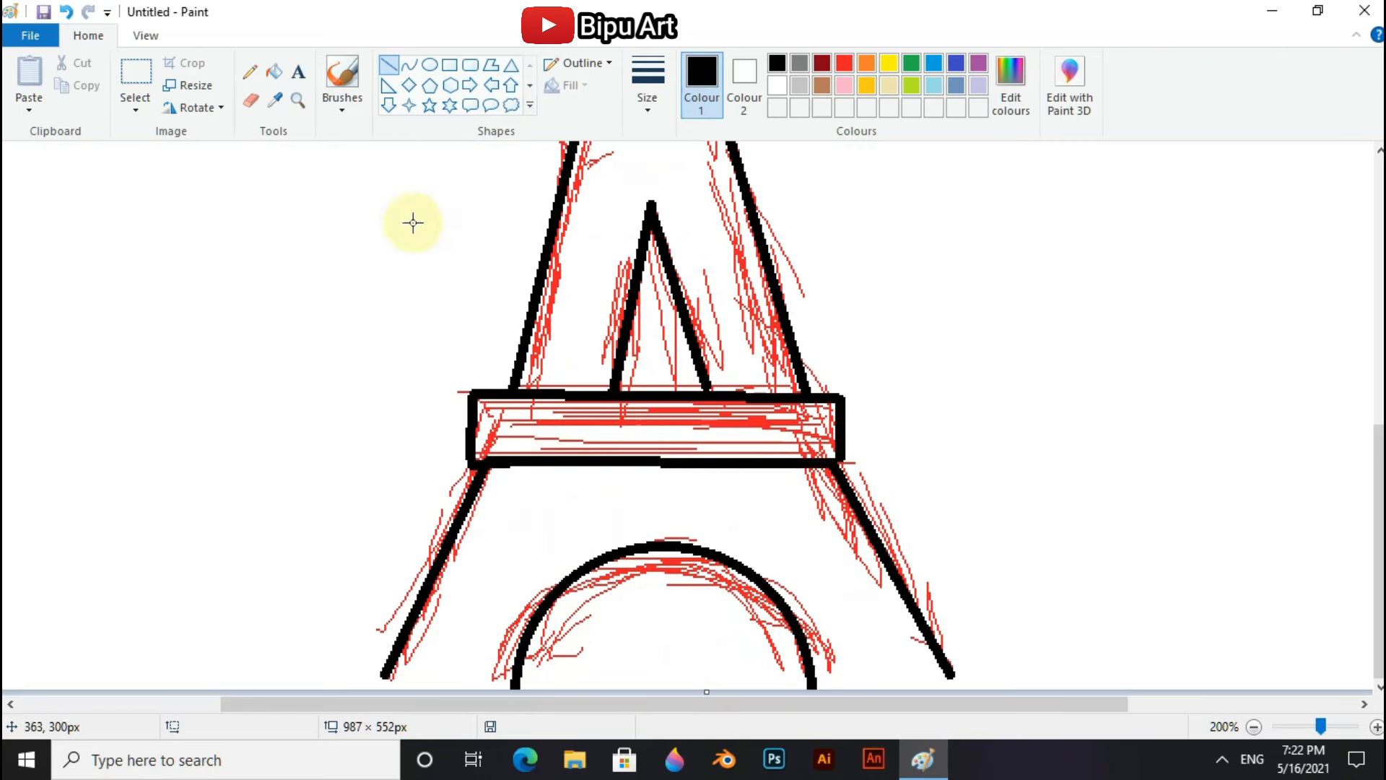
{"action": "left_click_drag", "start_coordinate": [391, 668], "coordinate": [380, 688]}
{"action": "left_click_drag", "start_coordinate": [948, 660], "coordinate": [963, 688]}
Erase all the red sketch lines, leaving only the black tower outline
{"action": "left_click", "coordinate": [1254, 727]}
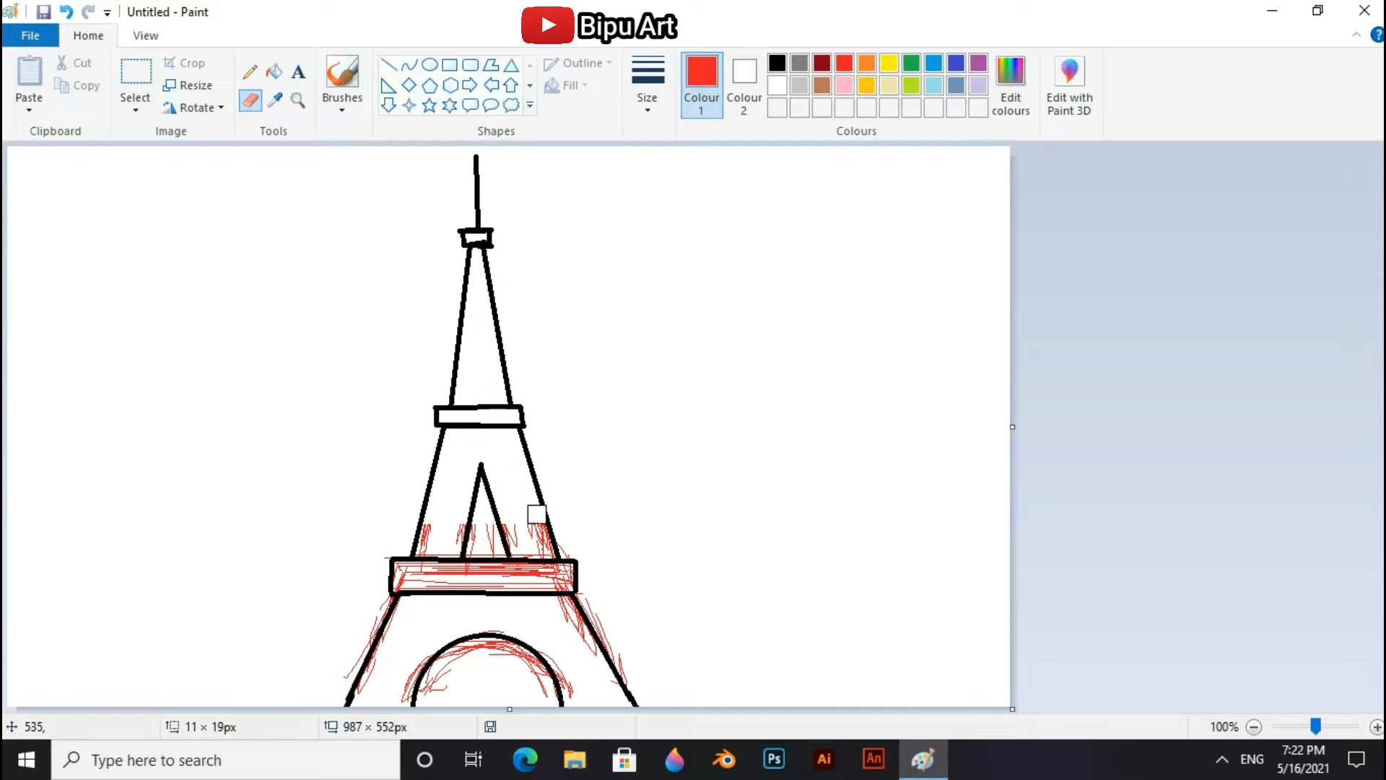
{"action": "mouse_move", "coordinate": [536, 514]}
{"action": "left_mouse_down"}
{"action": "mouse_move", "coordinate": [348, 552]}
{"action": "mouse_move", "coordinate": [505, 593]}
{"action": "mouse_move", "coordinate": [496, 664]}
{"action": "left_mouse_up"}
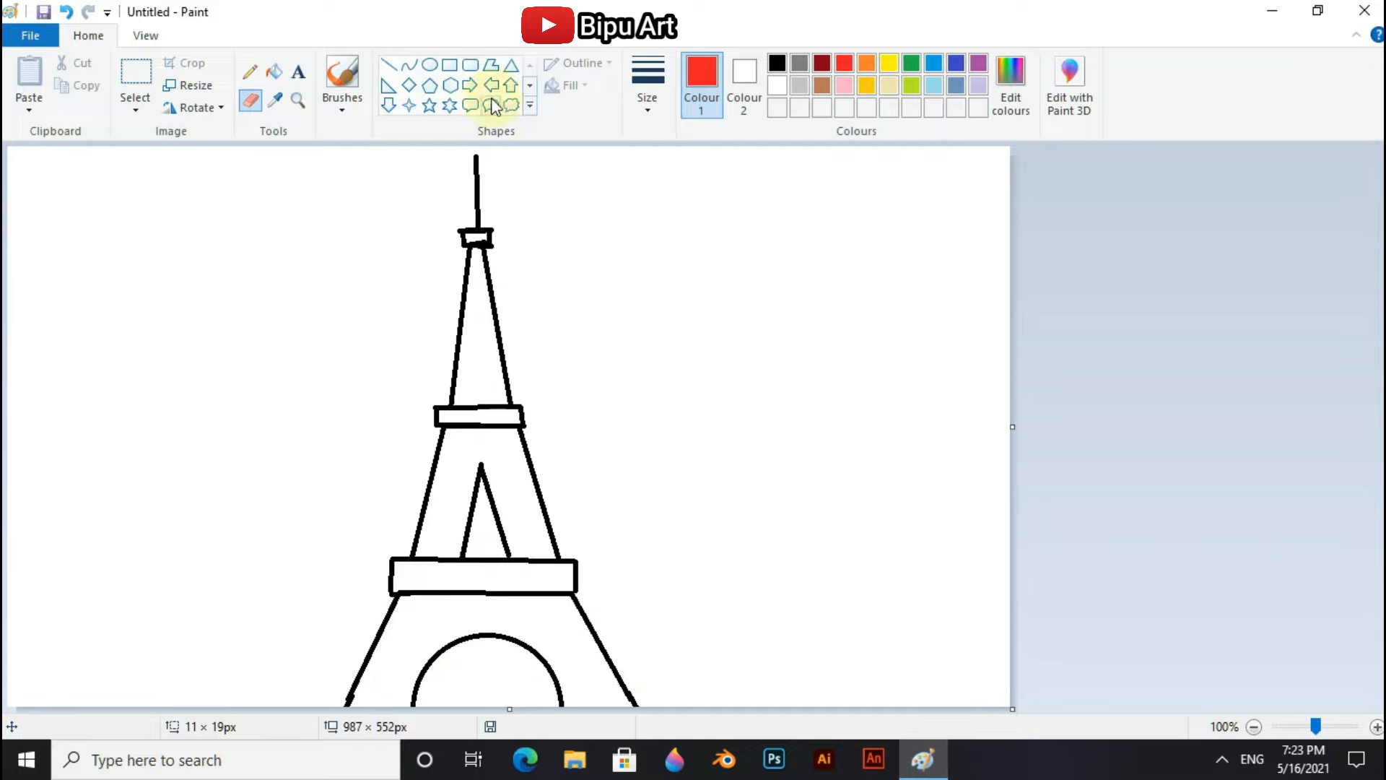
Draw black rectangles over the second platform, the lower platform at about 183 × 40 px and the cap at about 26 × 21 px
{"action": "left_click", "coordinate": [449, 64]}
{"action": "left_click", "coordinate": [777, 63]}
{"action": "left_click_drag", "start_coordinate": [431, 405], "coordinate": [525, 427]}
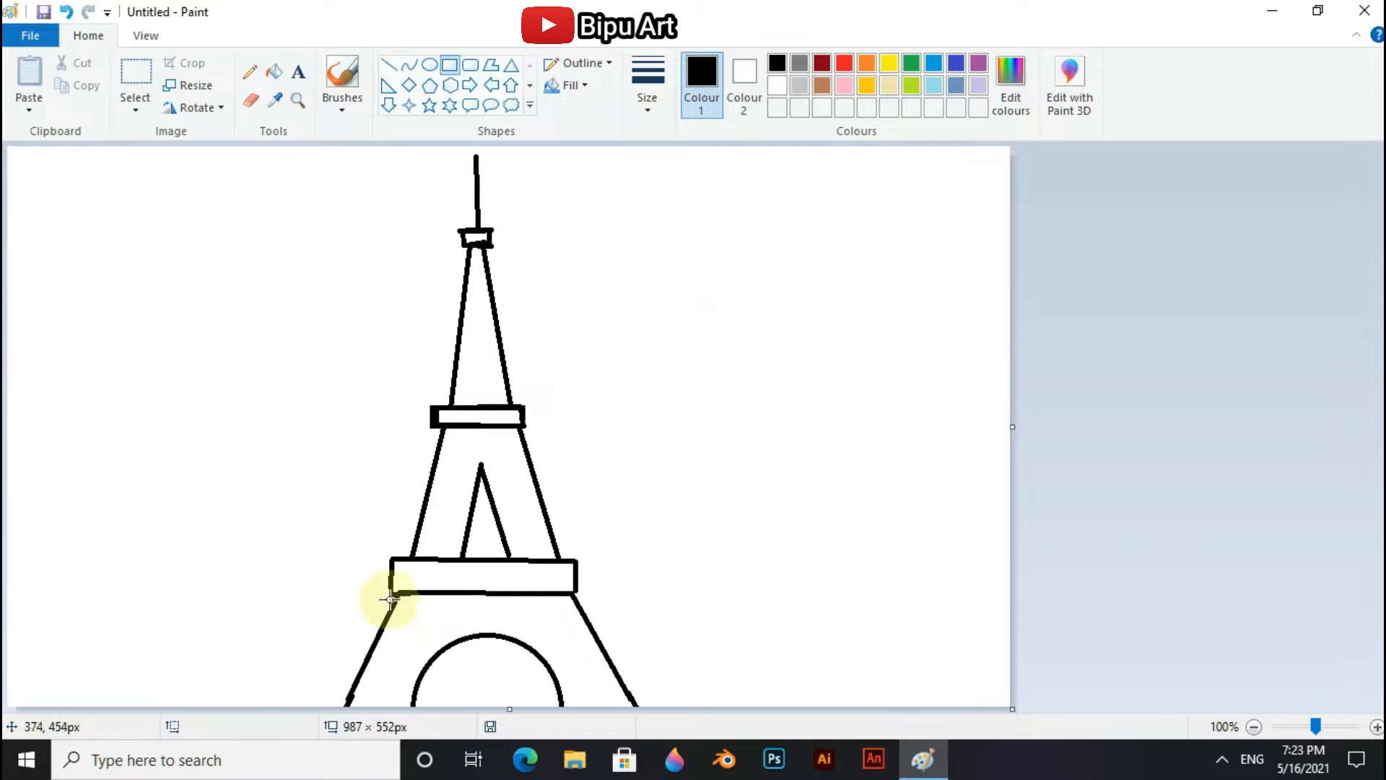
{"action": "mouse_move", "coordinate": [391, 557]}
{"action": "left_mouse_down"}
{"action": "mouse_move", "coordinate": [404, 593]}
{"action": "mouse_move", "coordinate": [575, 598]}
{"action": "left_mouse_up"}
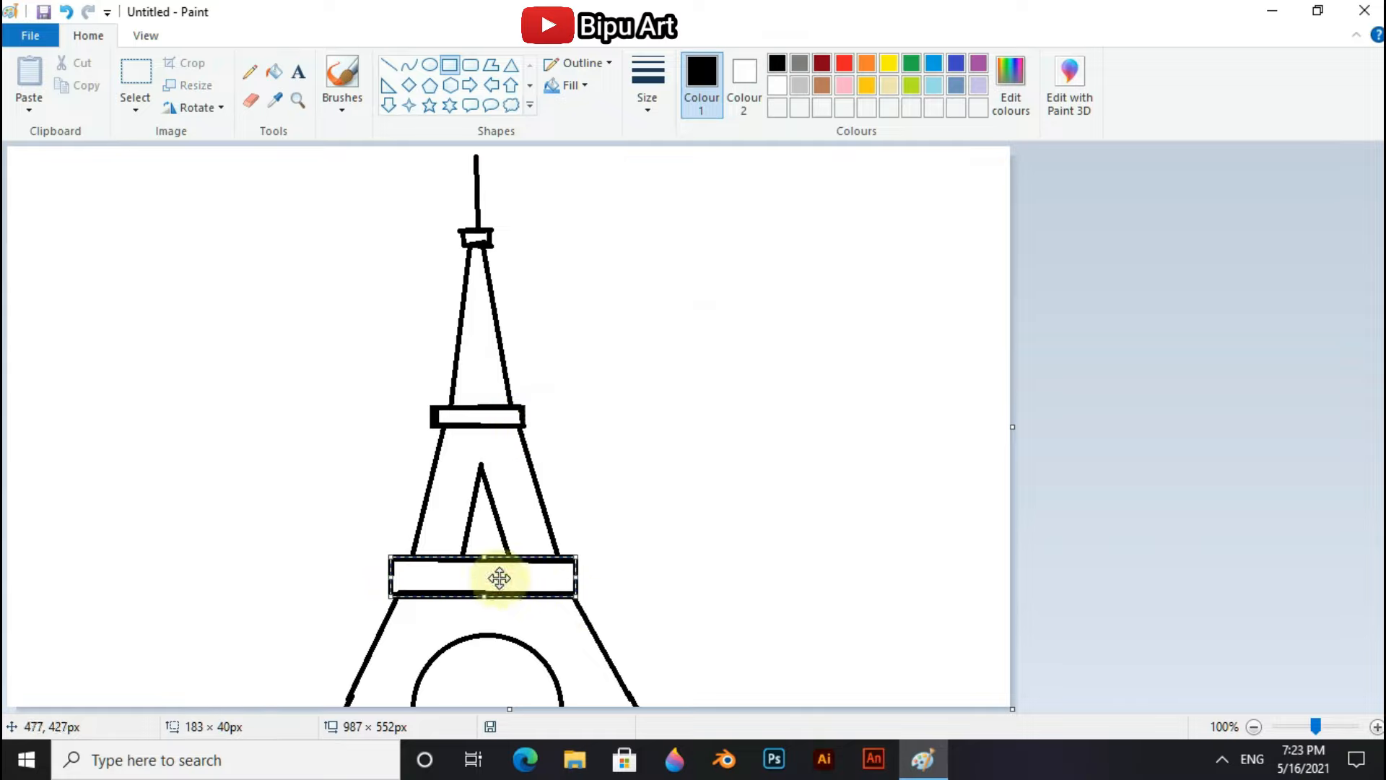
{"action": "left_click", "coordinate": [656, 541]}
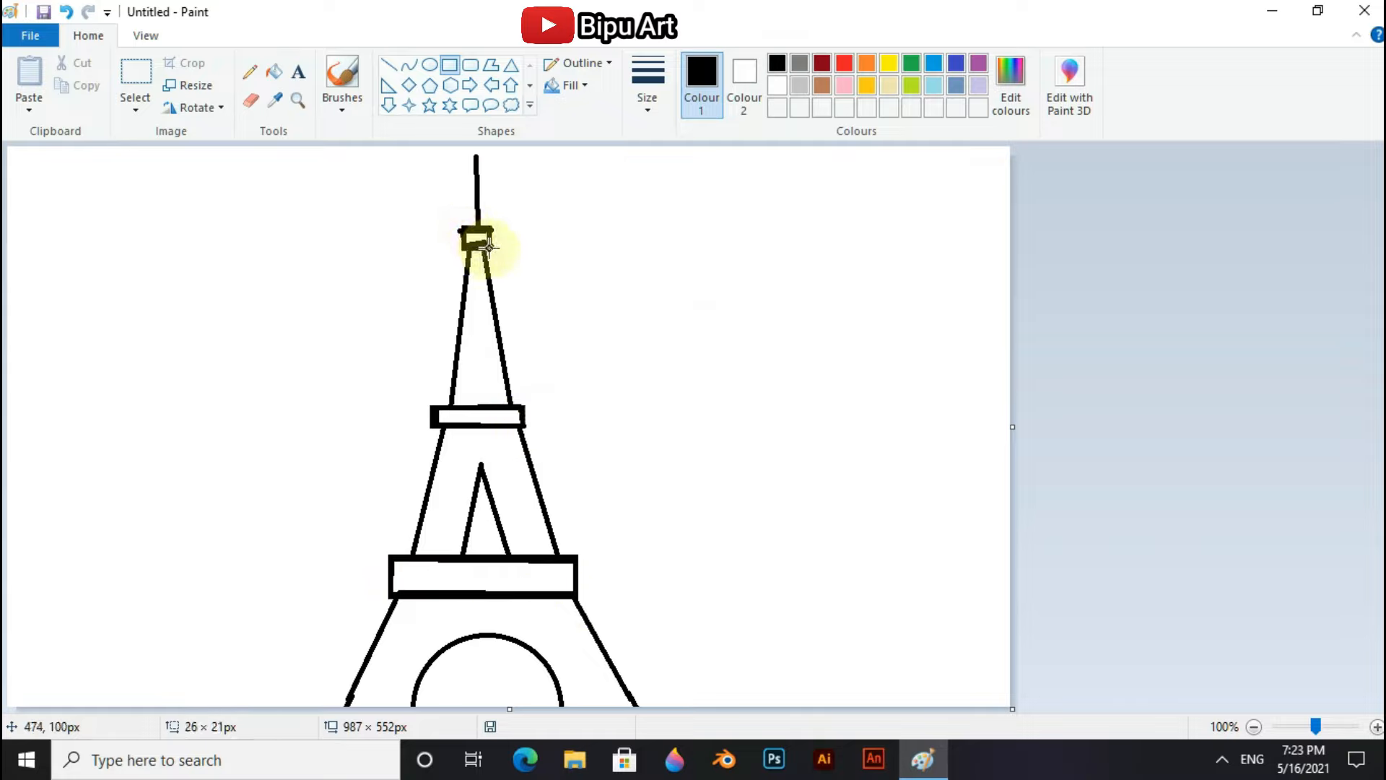
{"action": "left_click", "coordinate": [566, 247]}
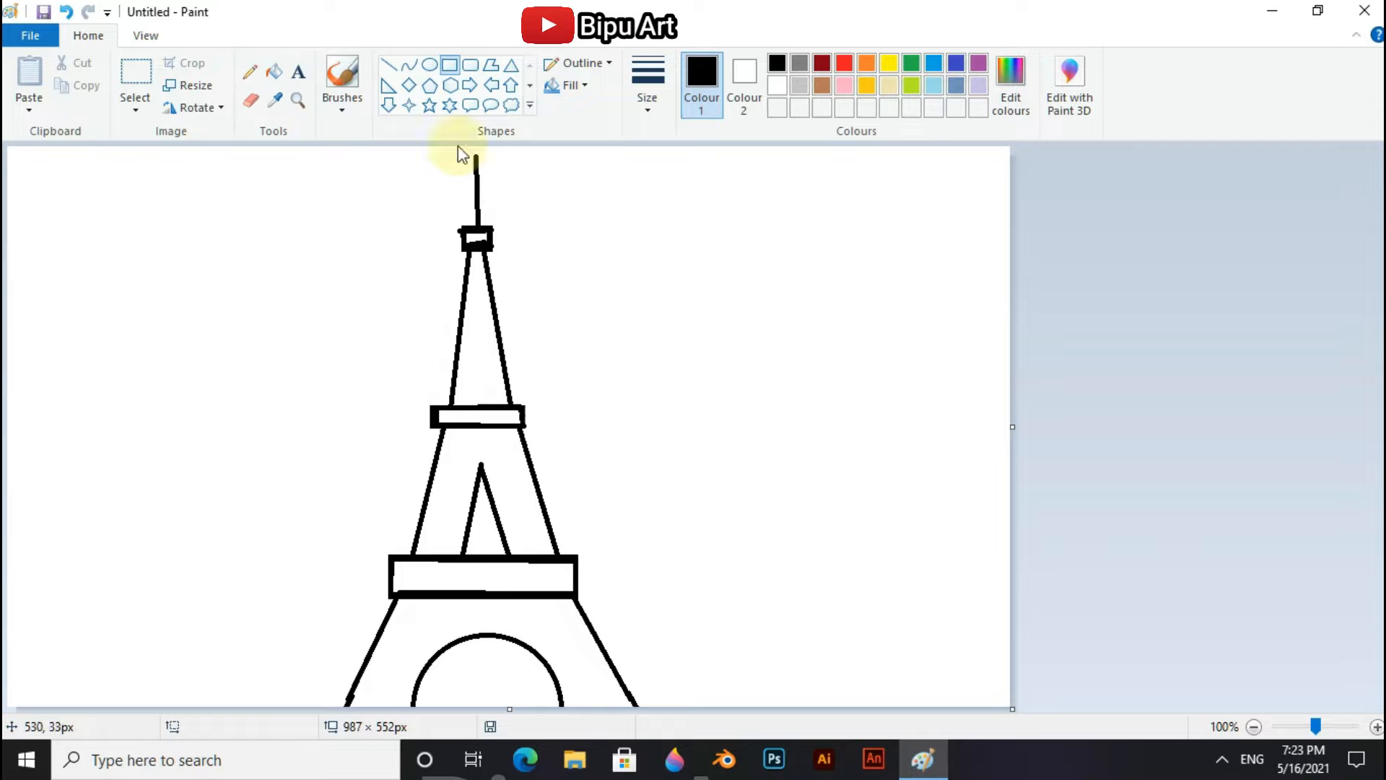
Fill the tower's upper, middle and lower sections, both platforms and the cap with black
{"action": "left_click", "coordinate": [276, 69]}
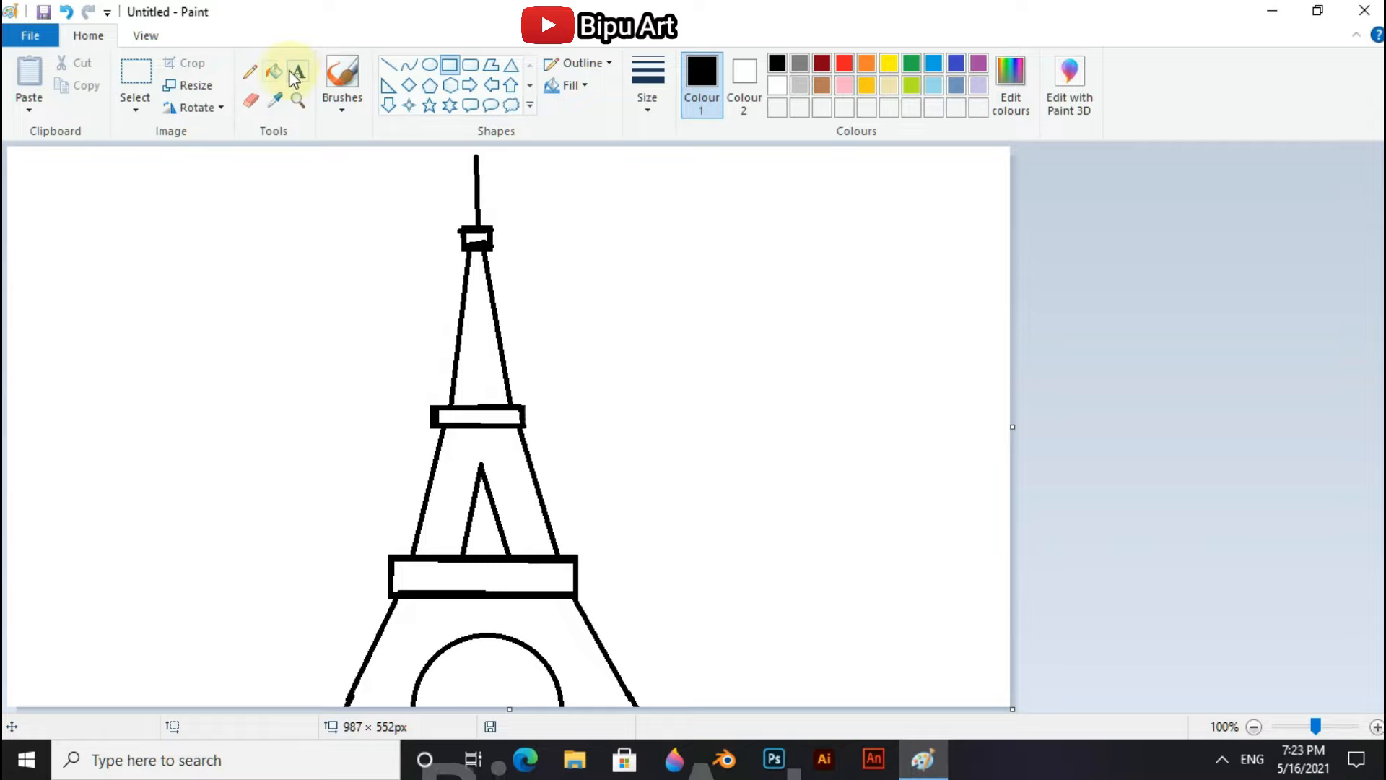
{"action": "left_click", "coordinate": [478, 365]}
{"action": "left_click", "coordinate": [472, 473]}
{"action": "left_click", "coordinate": [418, 628]}
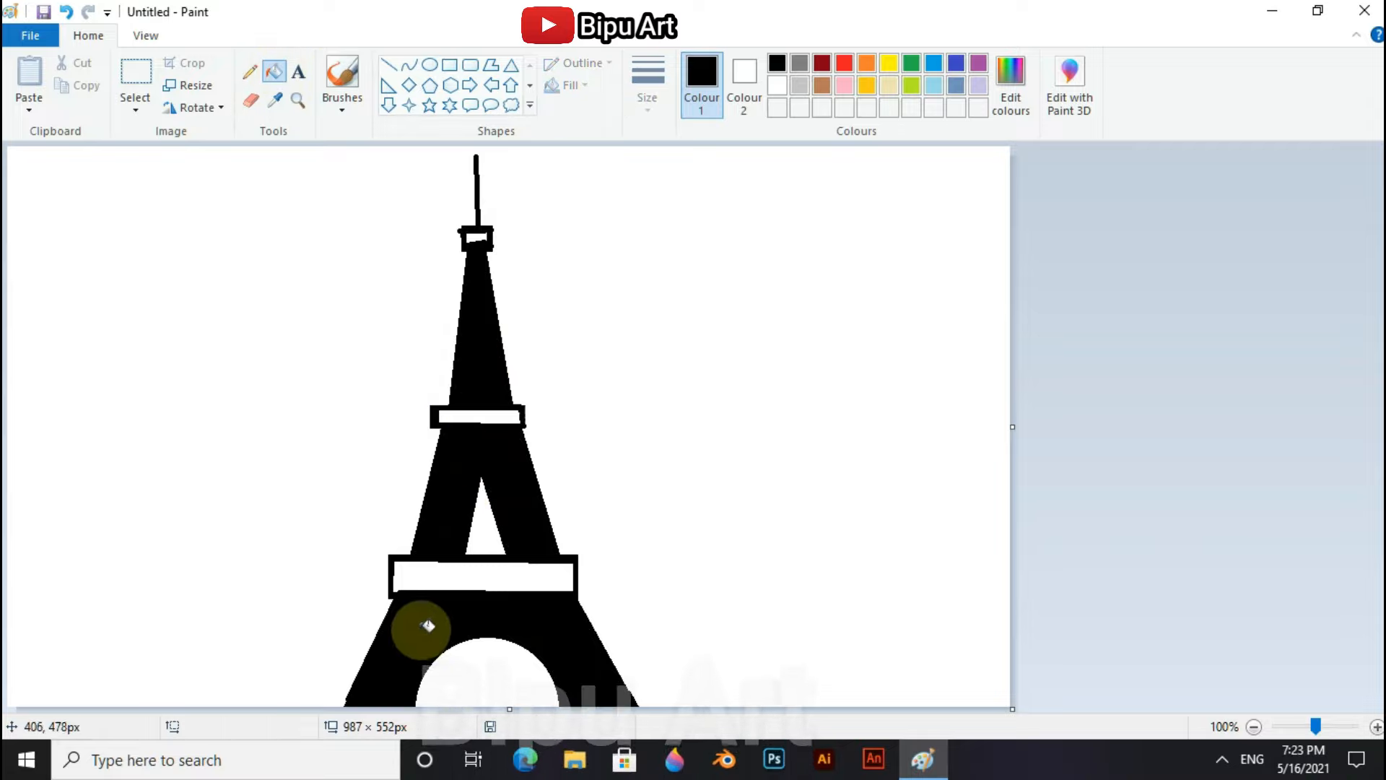
{"action": "left_click", "coordinate": [448, 576]}
{"action": "left_click", "coordinate": [473, 417]}
{"action": "left_click", "coordinate": [477, 236]}
Erase the antenna and build a small rounded tip on the cap with thick black lines
{"action": "left_click", "coordinate": [250, 101]}
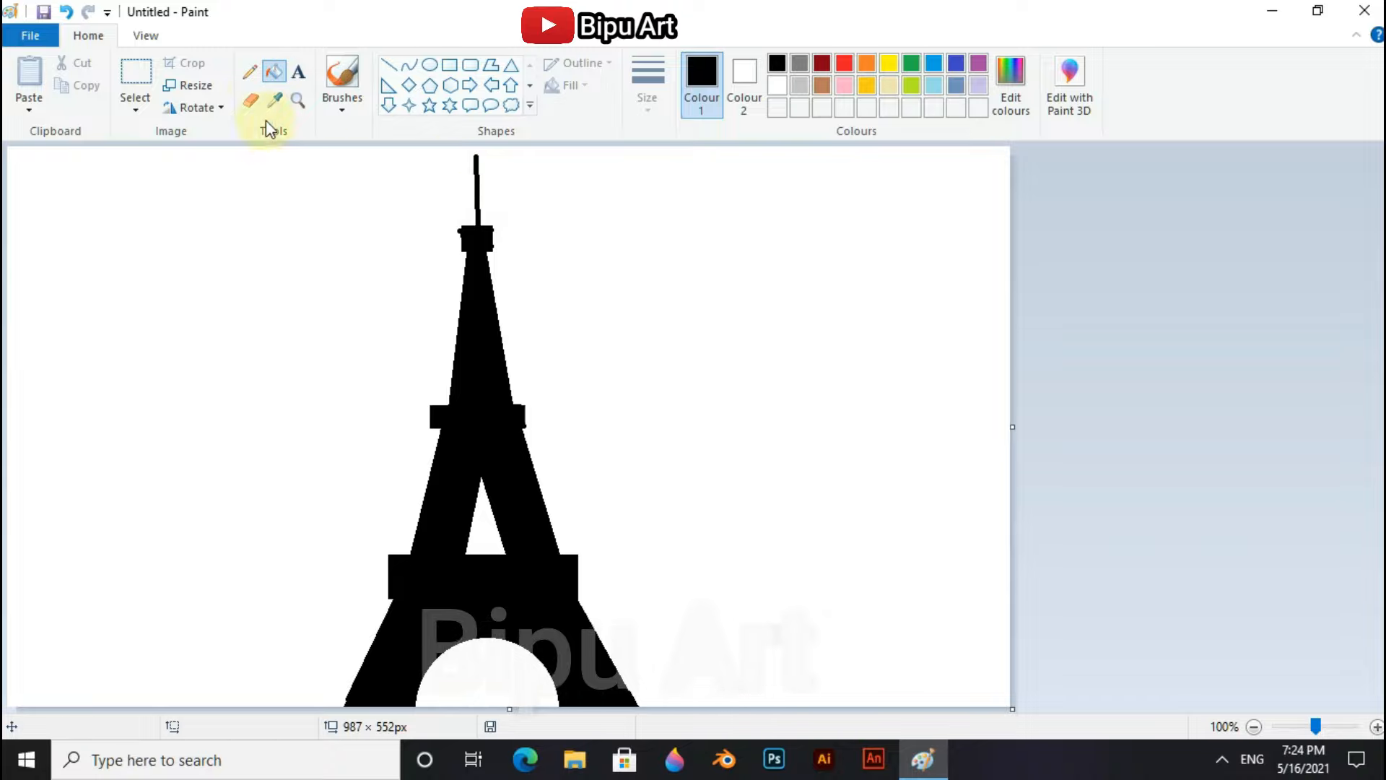
{"action": "mouse_move", "coordinate": [476, 173]}
{"action": "left_mouse_down"}
{"action": "mouse_move", "coordinate": [485, 222]}
{"action": "mouse_move", "coordinate": [472, 218]}
{"action": "left_mouse_up"}
{"action": "left_click", "coordinate": [390, 64]}
{"action": "left_click", "coordinate": [646, 87]}
{"action": "left_click", "coordinate": [694, 268]}
{"action": "left_click", "coordinate": [482, 251]}
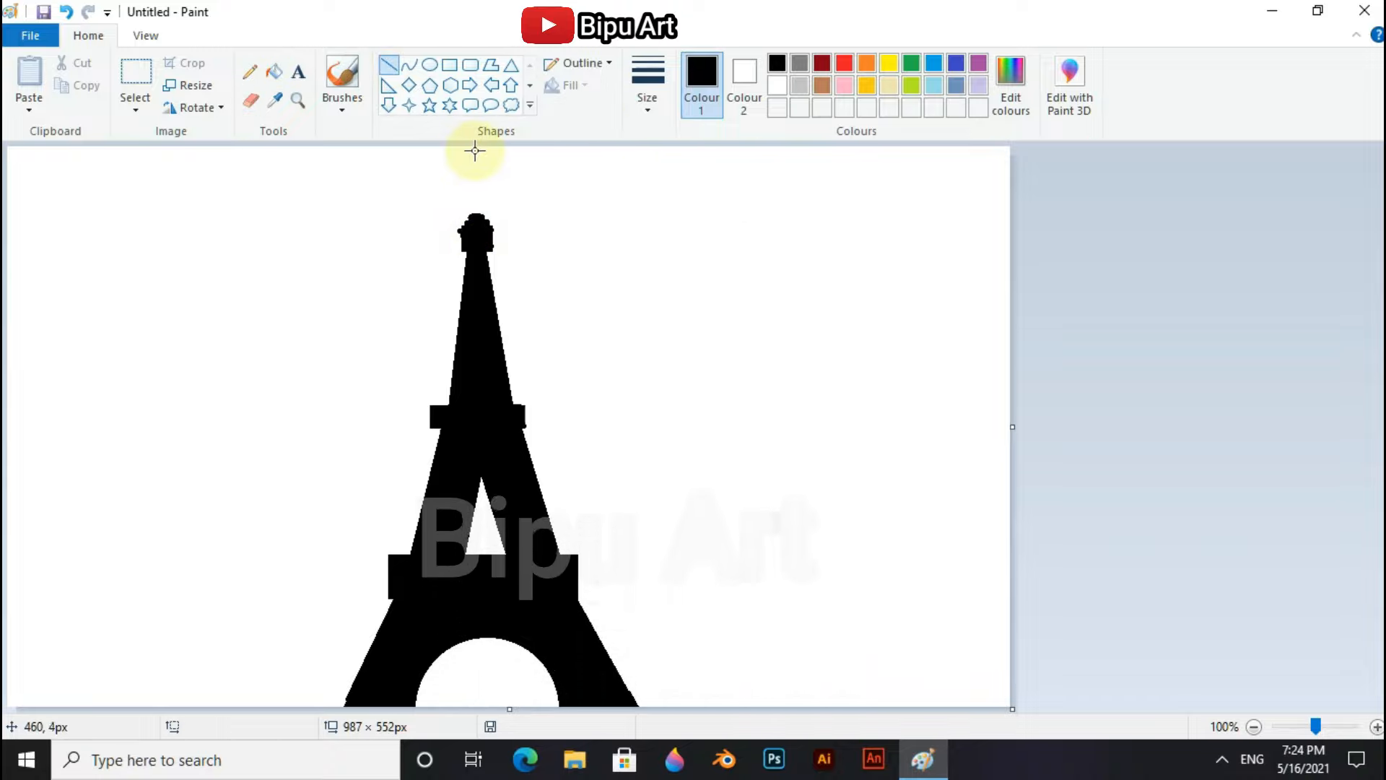
Draw a thin vertical black antenna from the cap's tip up to the canvas's top edge
{"action": "left_click_drag", "start_coordinate": [474, 154], "coordinate": [475, 217]}
{"action": "left_click_drag", "start_coordinate": [475, 153], "coordinate": [477, 148]}
{"action": "left_click", "coordinate": [687, 217]}
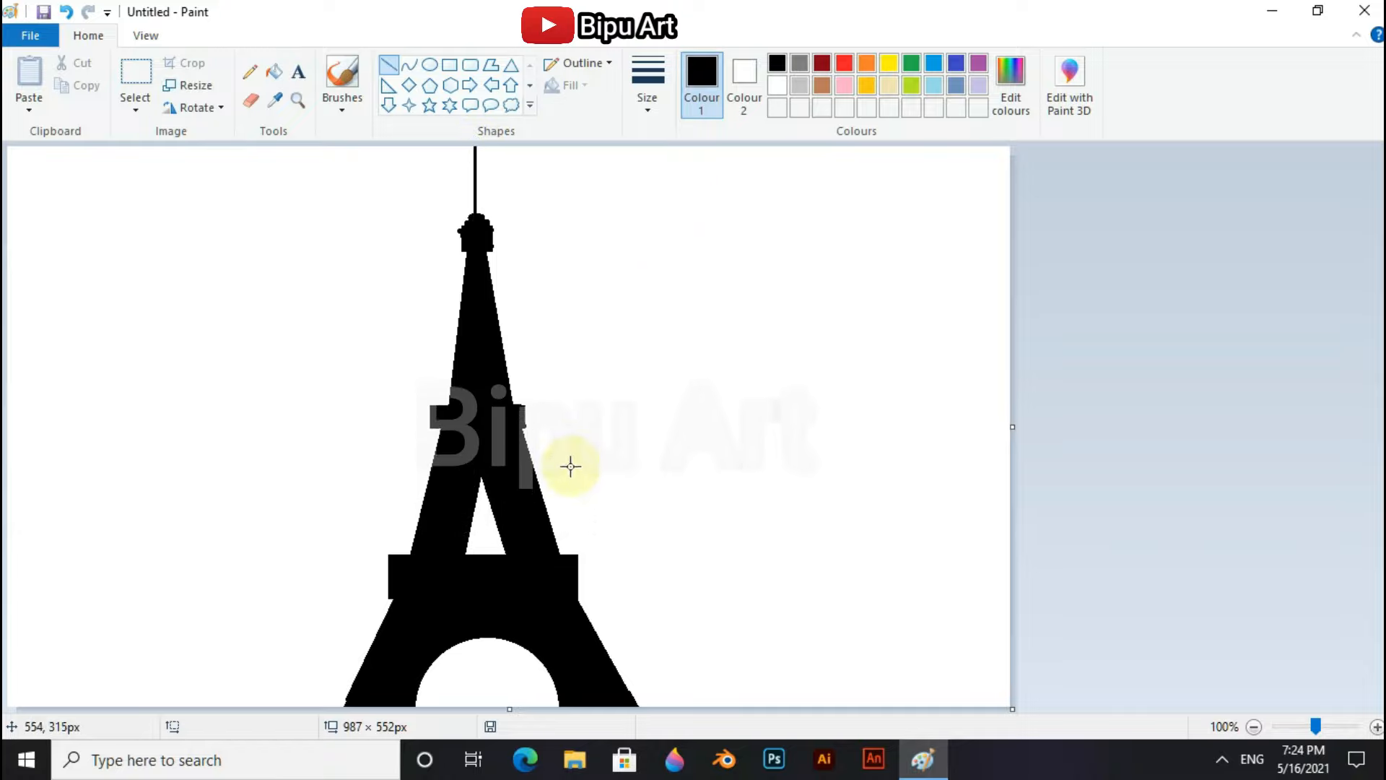
Draw thin black lines parallel to both outer sides of the middle section and widen both platforms to the right with black rectangles
{"action": "left_click_drag", "start_coordinate": [438, 426], "coordinate": [403, 553]}
{"action": "left_click", "coordinate": [449, 64]}
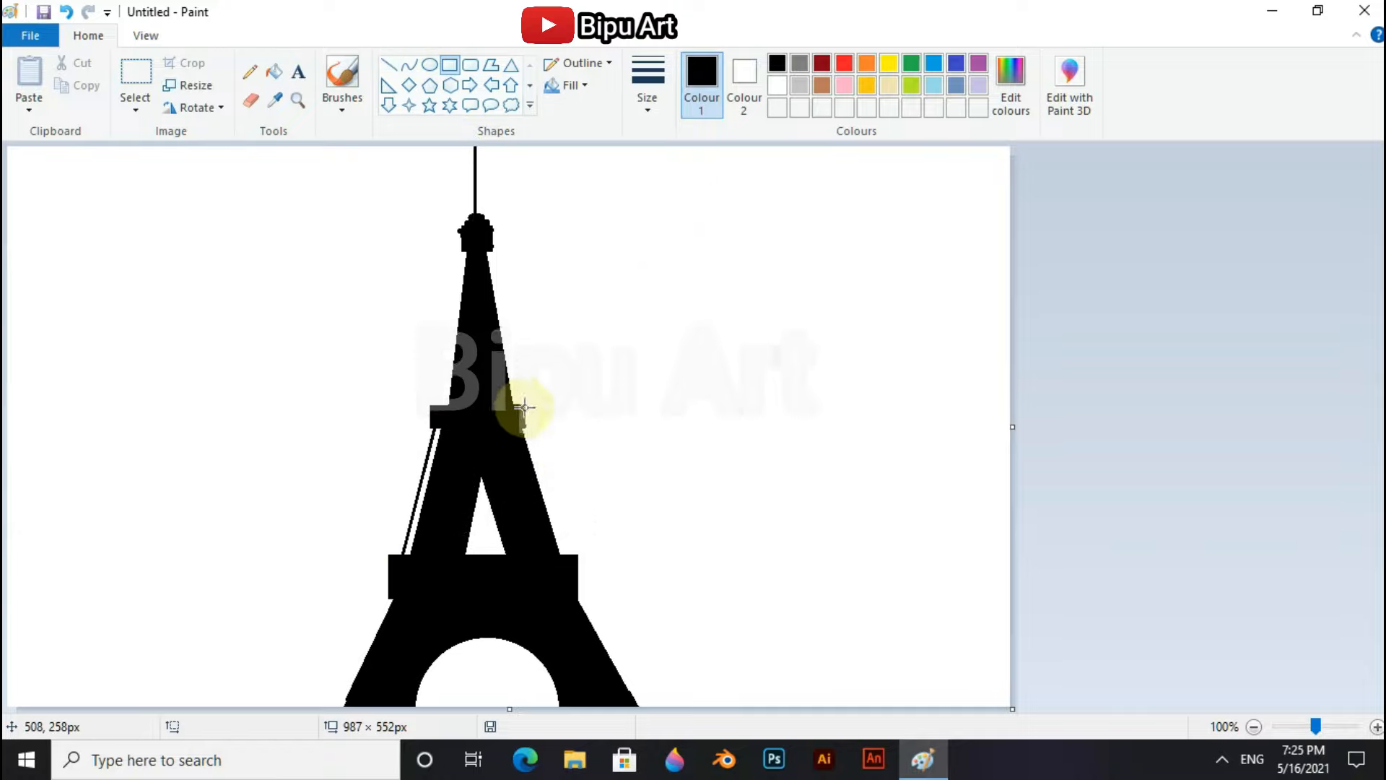
{"action": "mouse_move", "coordinate": [527, 404]}
{"action": "left_mouse_down"}
{"action": "mouse_move", "coordinate": [503, 430]}
{"action": "mouse_move", "coordinate": [568, 554]}
{"action": "left_mouse_up"}
{"action": "left_click", "coordinate": [388, 64]}
{"action": "left_click_drag", "start_coordinate": [526, 426], "coordinate": [524, 426]}
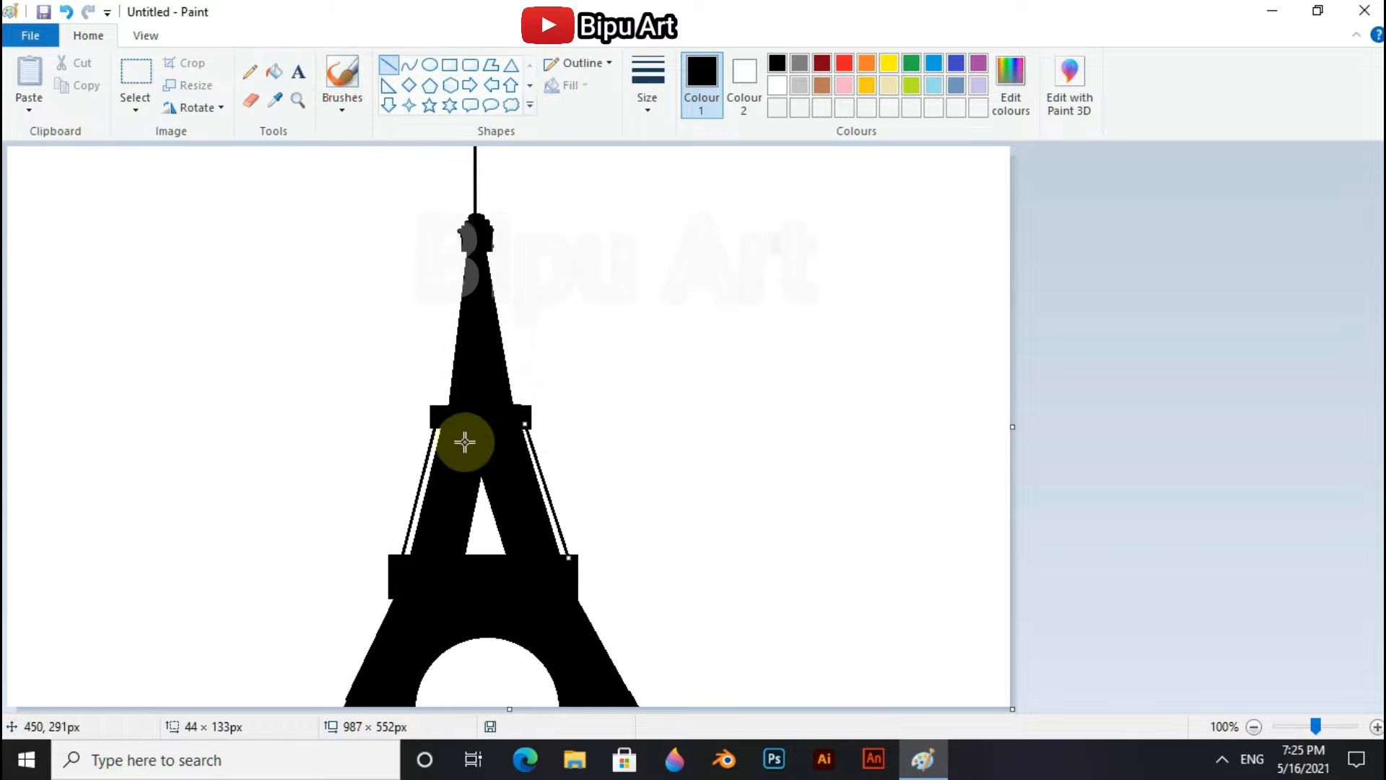
{"action": "left_click_drag", "start_coordinate": [568, 558], "coordinate": [547, 601]}
{"action": "left_click", "coordinate": [449, 64]}
{"action": "left_click", "coordinate": [388, 65]}
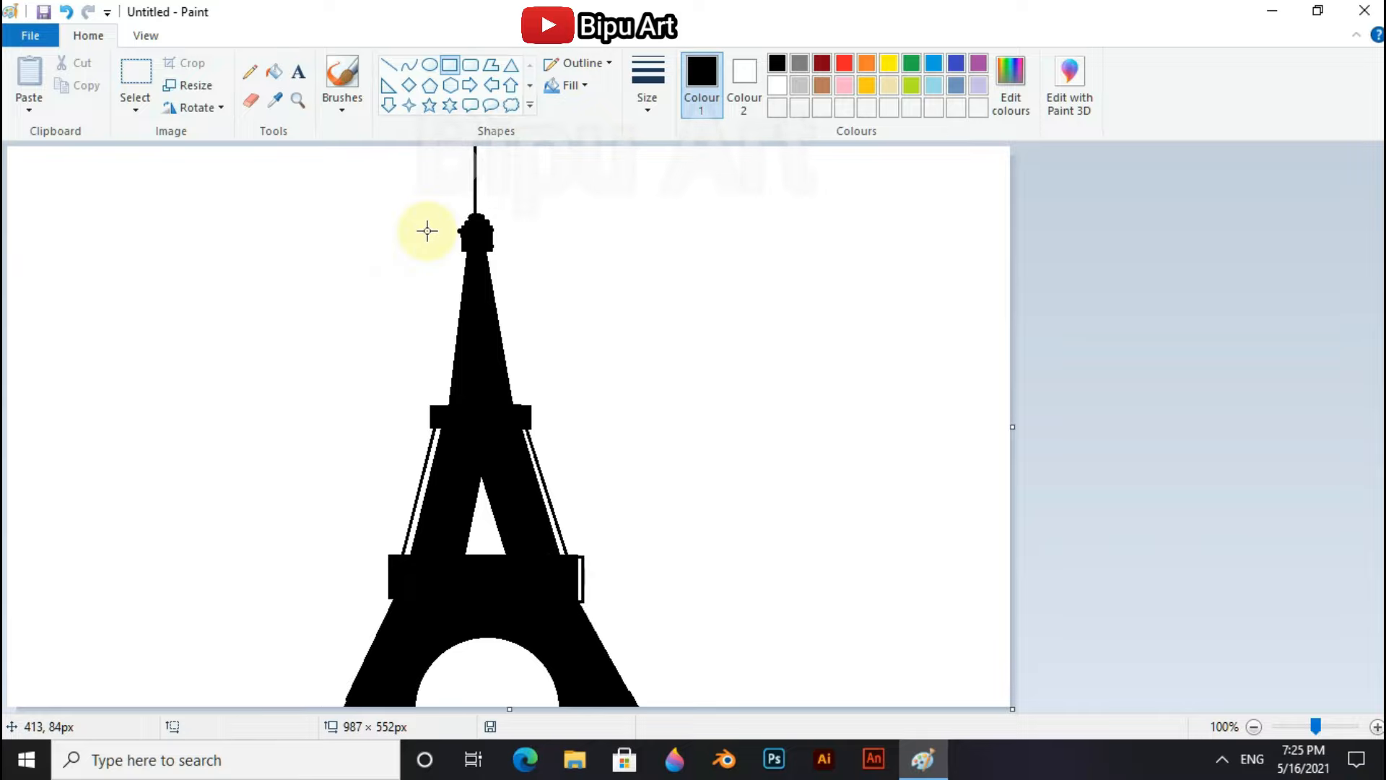
Draw thin black lines parallel to the sides of the upper section, the triangular opening and the outer edges of the lower legs
{"action": "mouse_move", "coordinate": [464, 245]}
{"action": "left_mouse_down"}
{"action": "mouse_move", "coordinate": [443, 402]}
{"action": "mouse_move", "coordinate": [495, 340]}
{"action": "mouse_move", "coordinate": [514, 405]}
{"action": "left_mouse_up"}
{"action": "mouse_move", "coordinate": [482, 480]}
{"action": "left_mouse_down"}
{"action": "mouse_move", "coordinate": [471, 554]}
{"action": "mouse_move", "coordinate": [479, 477]}
{"action": "left_mouse_up"}
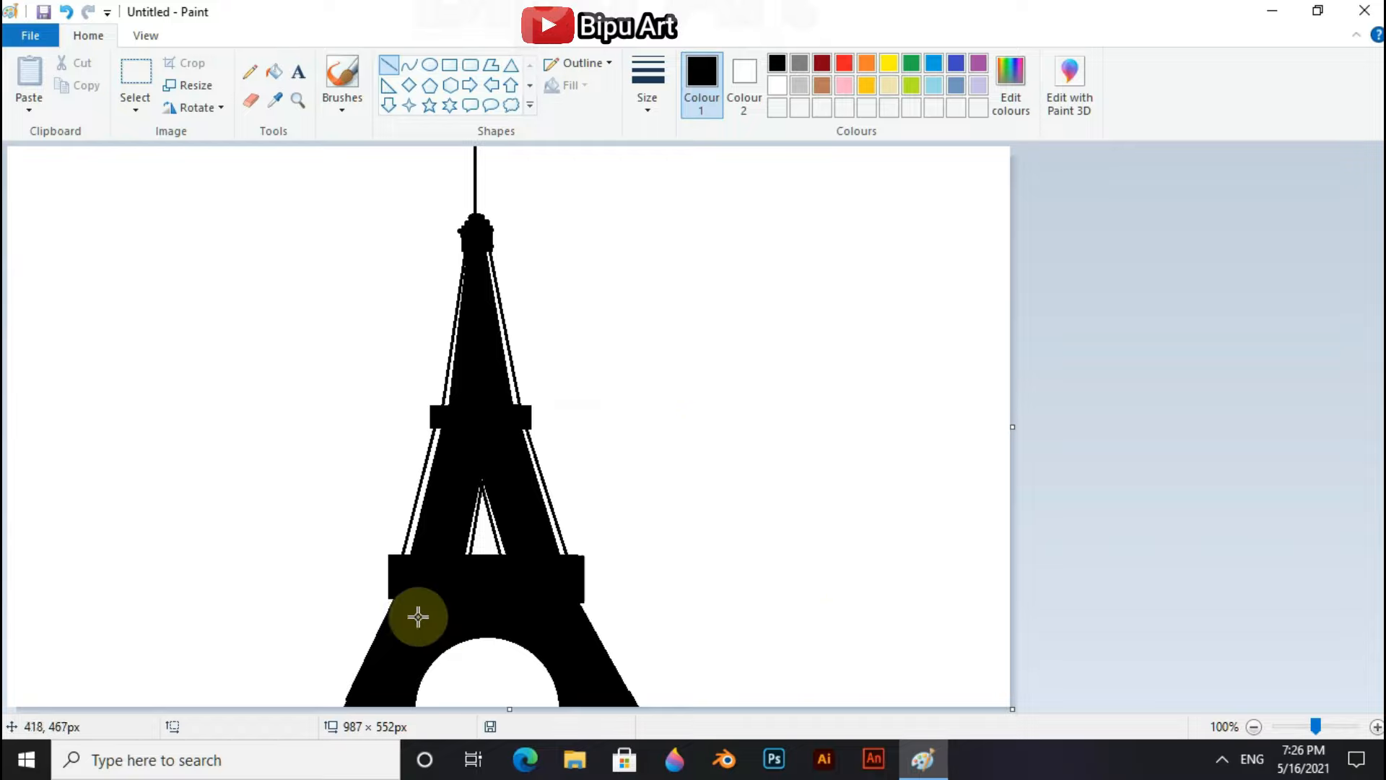
{"action": "left_click_drag", "start_coordinate": [395, 598], "coordinate": [338, 706]}
{"action": "left_click_drag", "start_coordinate": [581, 597], "coordinate": [643, 706]}
Draw a thin black ellipse inside the arch at the tower's base, leaving a narrow white gap
{"action": "left_click", "coordinate": [430, 64]}
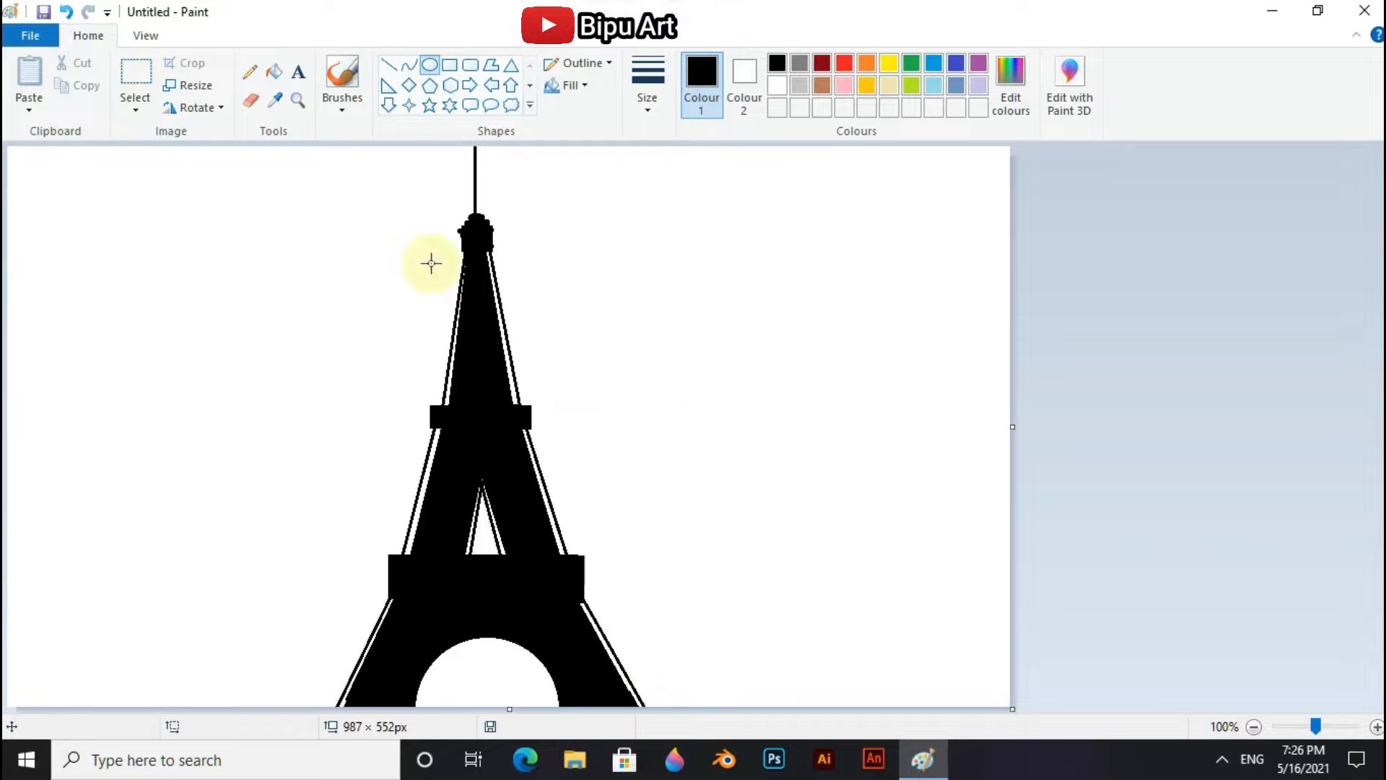
{"action": "left_click_drag", "start_coordinate": [219, 381], "coordinate": [368, 516]}
{"action": "left_click_drag", "start_coordinate": [294, 458], "coordinate": [312, 507]}
{"action": "left_click_drag", "start_coordinate": [371, 573], "coordinate": [367, 561]}
{"action": "left_click_drag", "start_coordinate": [303, 495], "coordinate": [491, 700]}
{"action": "left_click", "coordinate": [731, 579]}
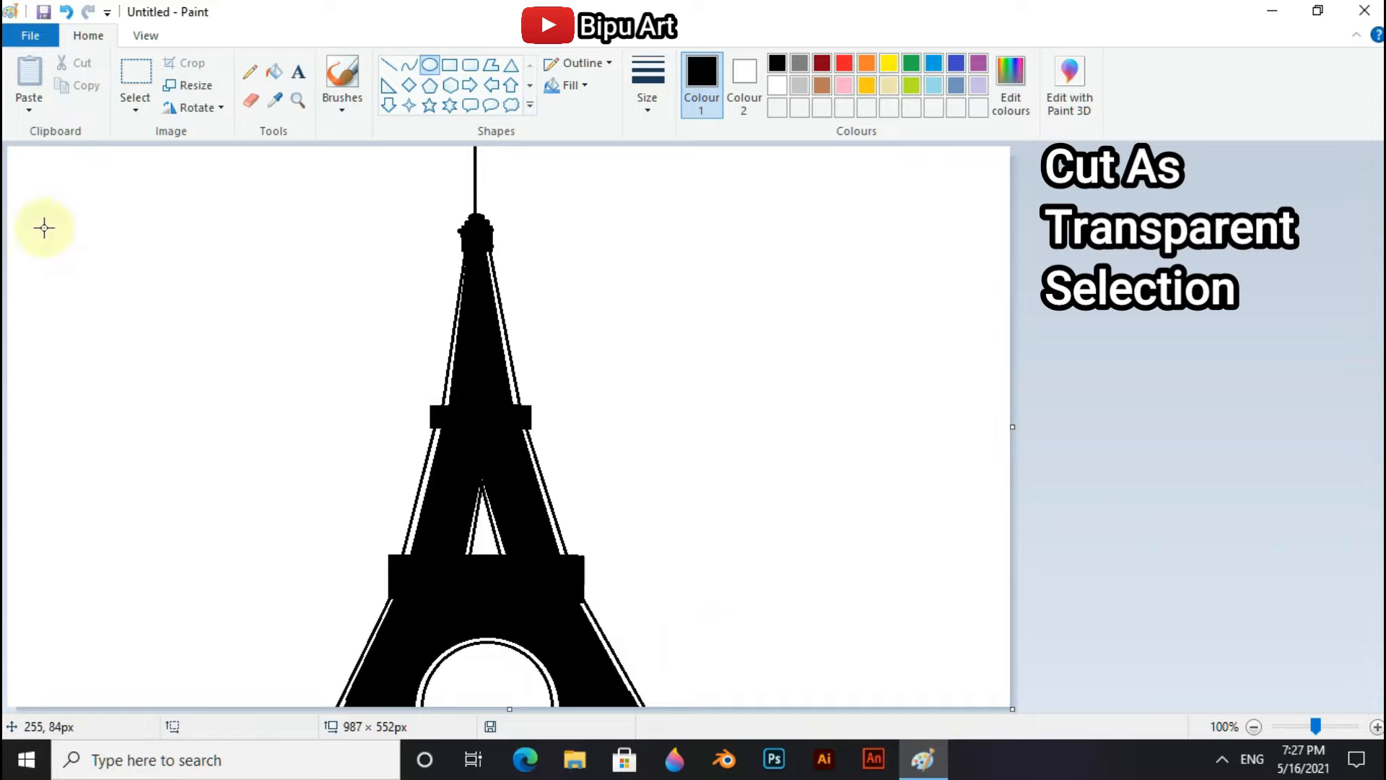
Turn on transparent selection and cut the whole tower with a selection of about 397 × 552 px
{"action": "left_click", "coordinate": [137, 108]}
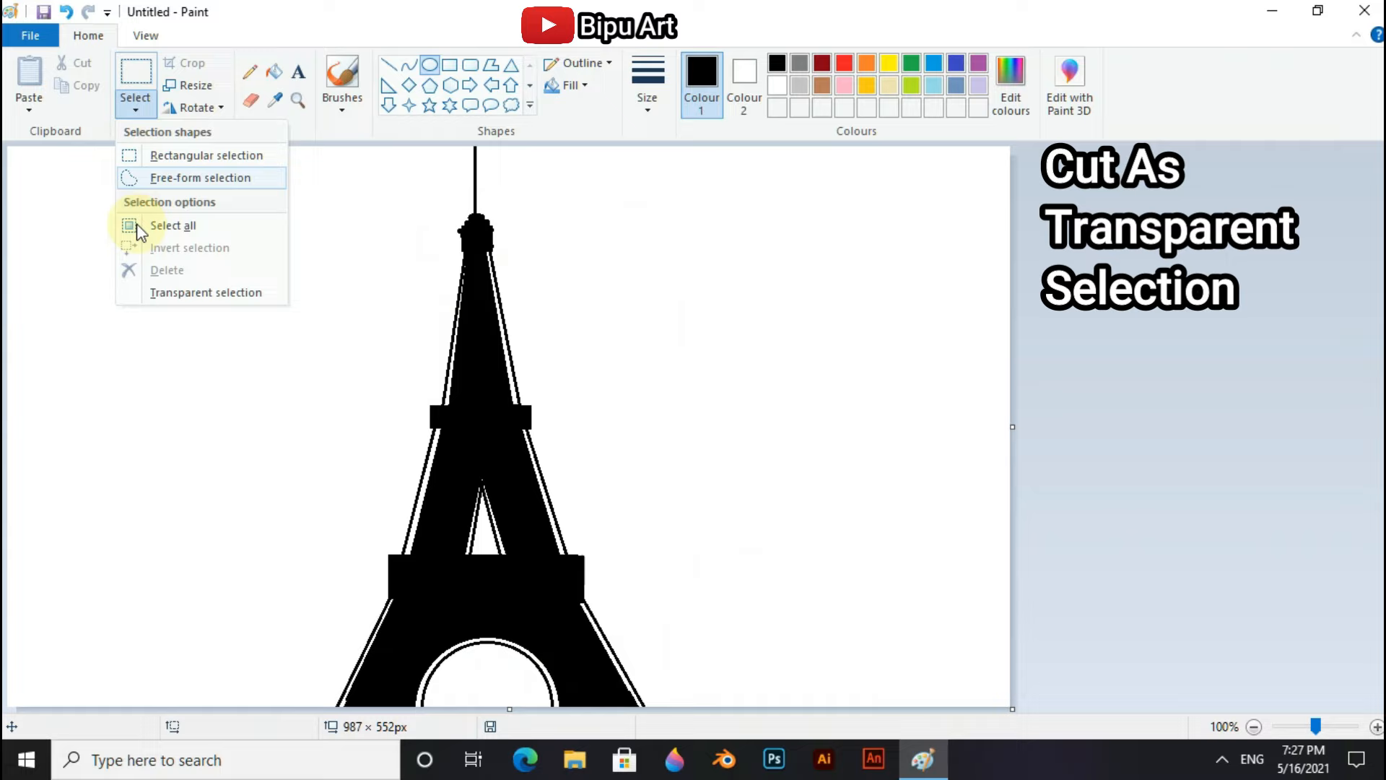
{"action": "left_click", "coordinate": [160, 293]}
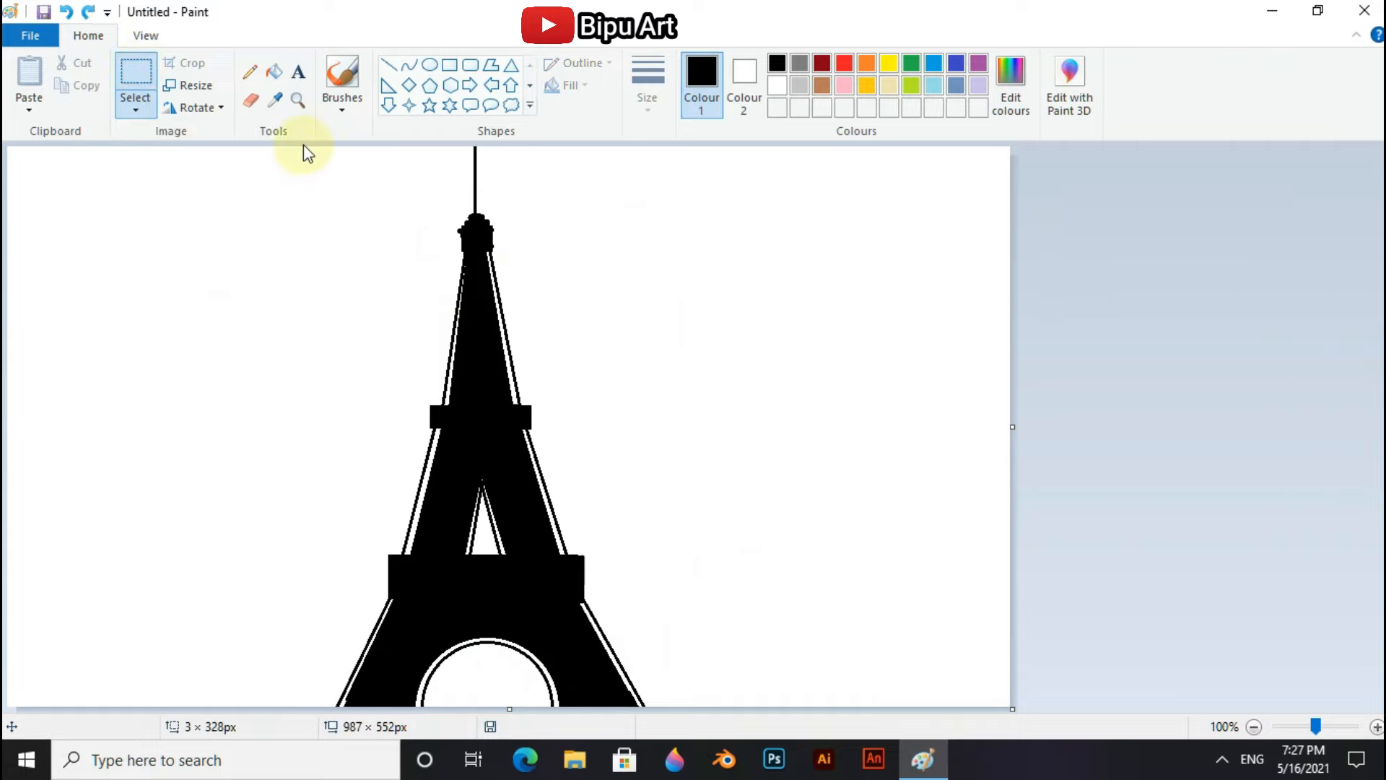
{"action": "left_click_drag", "start_coordinate": [298, 147], "coordinate": [700, 725]}
{"action": "right_click", "coordinate": [546, 437]}
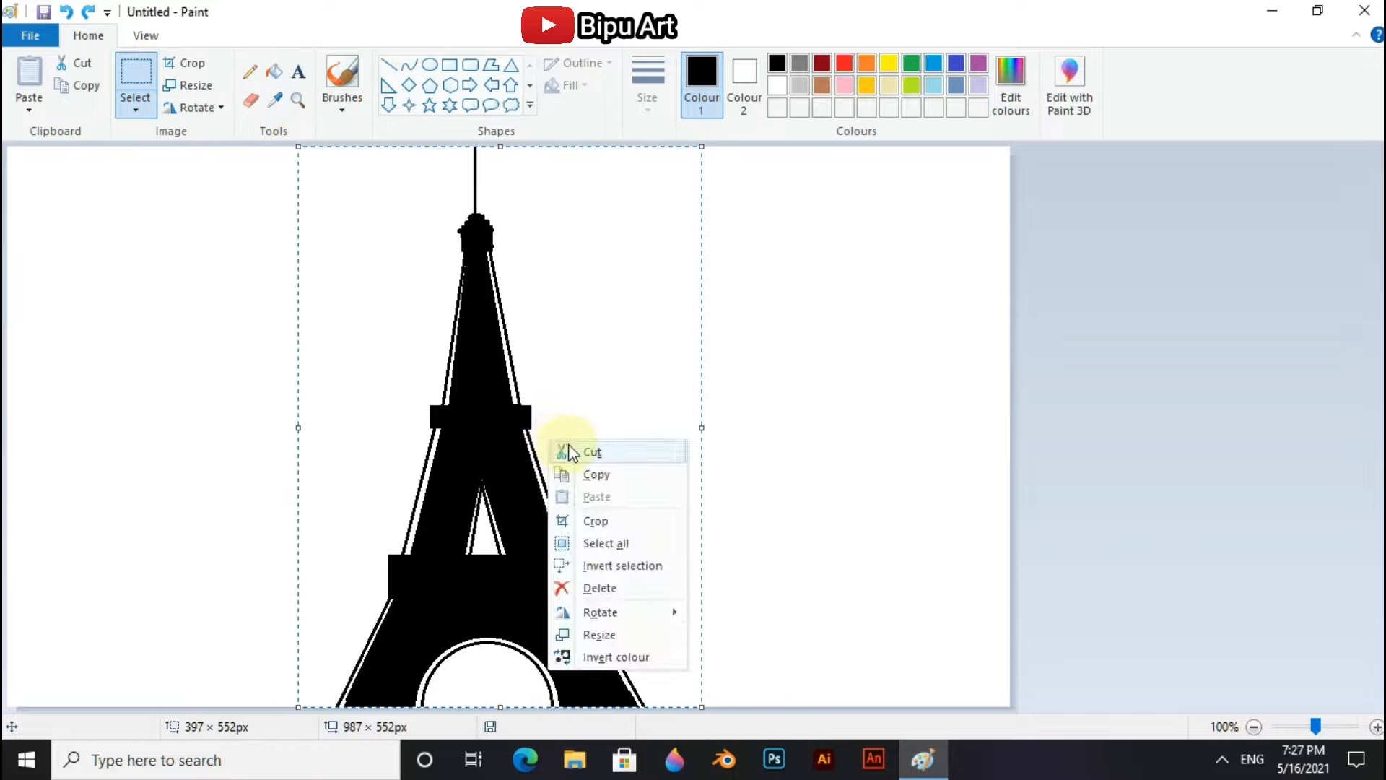
{"action": "left_click", "coordinate": [569, 446]}
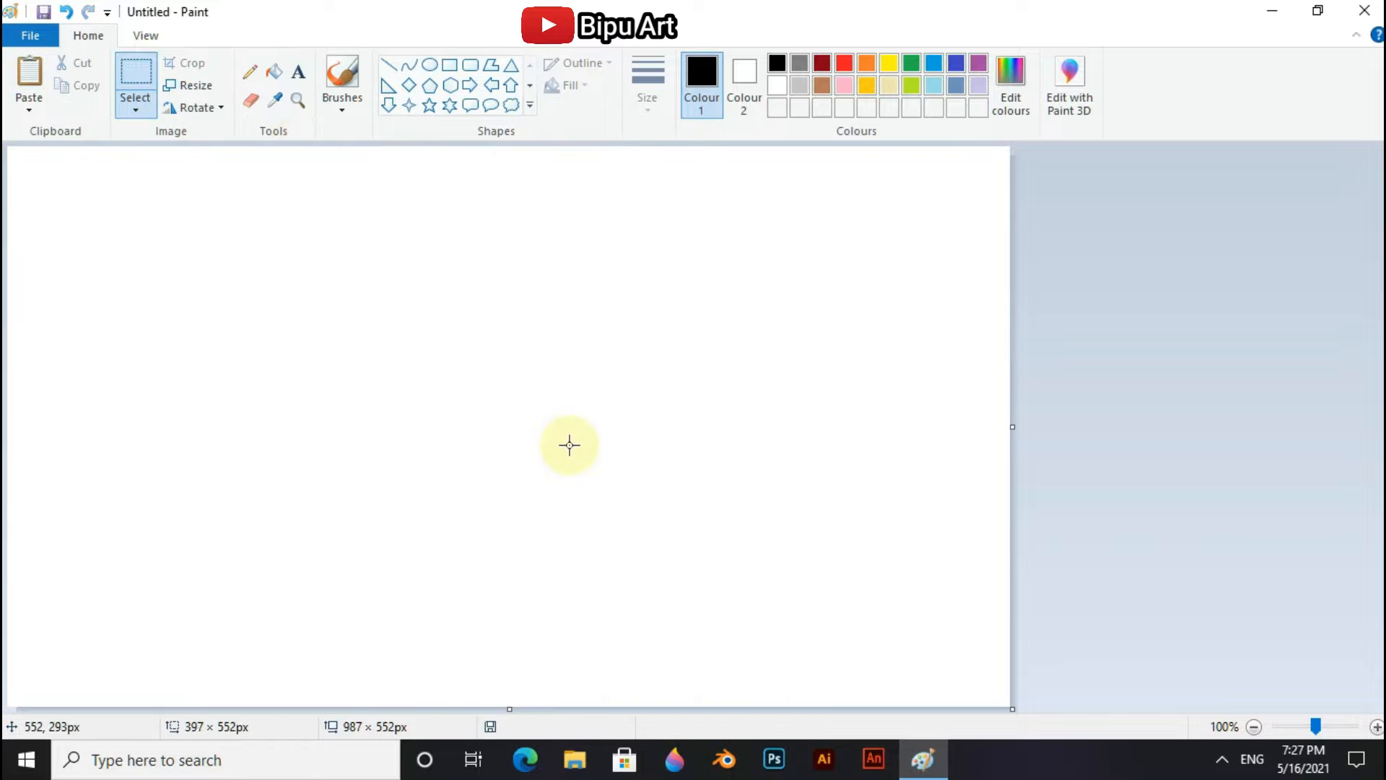
Open a new Paint window and set its selection tool to transparent selection
{"action": "right_click", "coordinate": [923, 765]}
{"action": "left_click", "coordinate": [868, 652]}
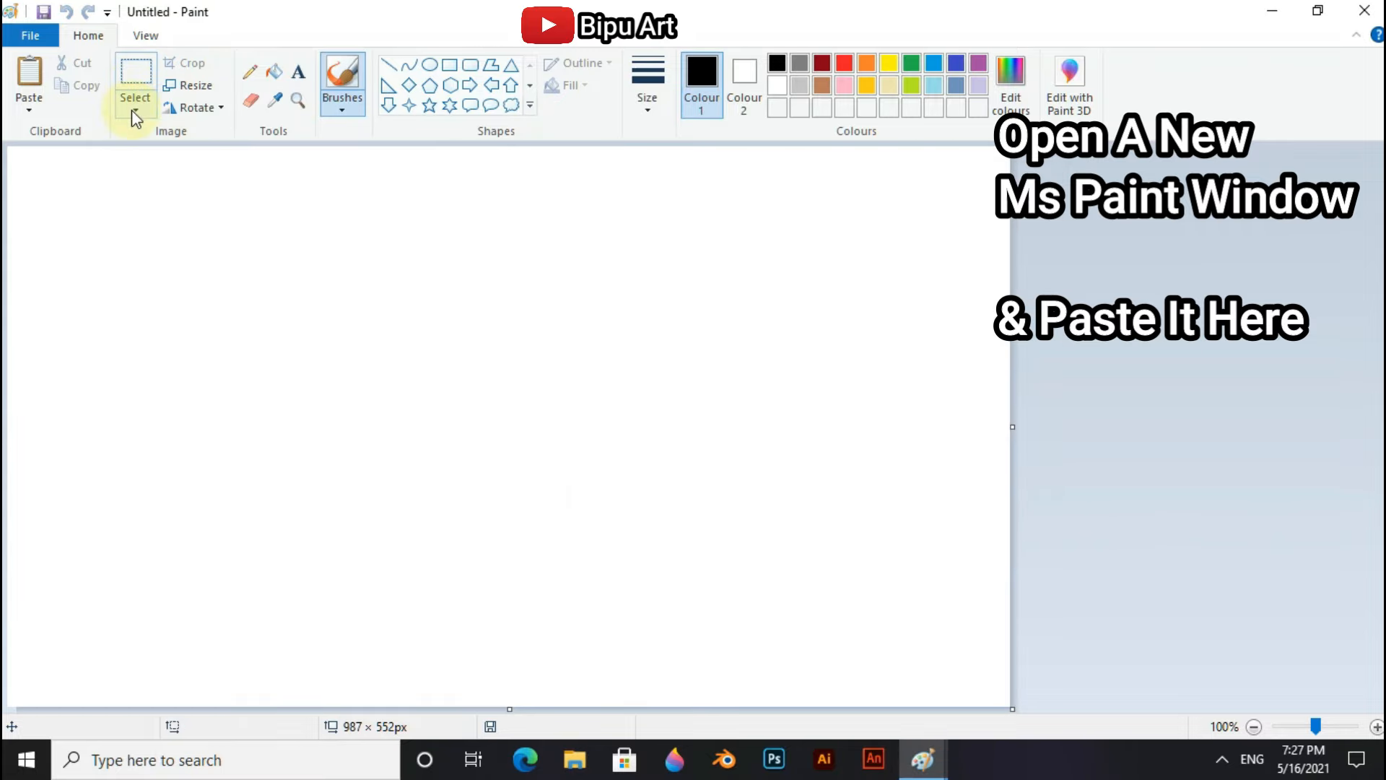
{"action": "left_click", "coordinate": [134, 110]}
{"action": "left_click", "coordinate": [166, 294]}
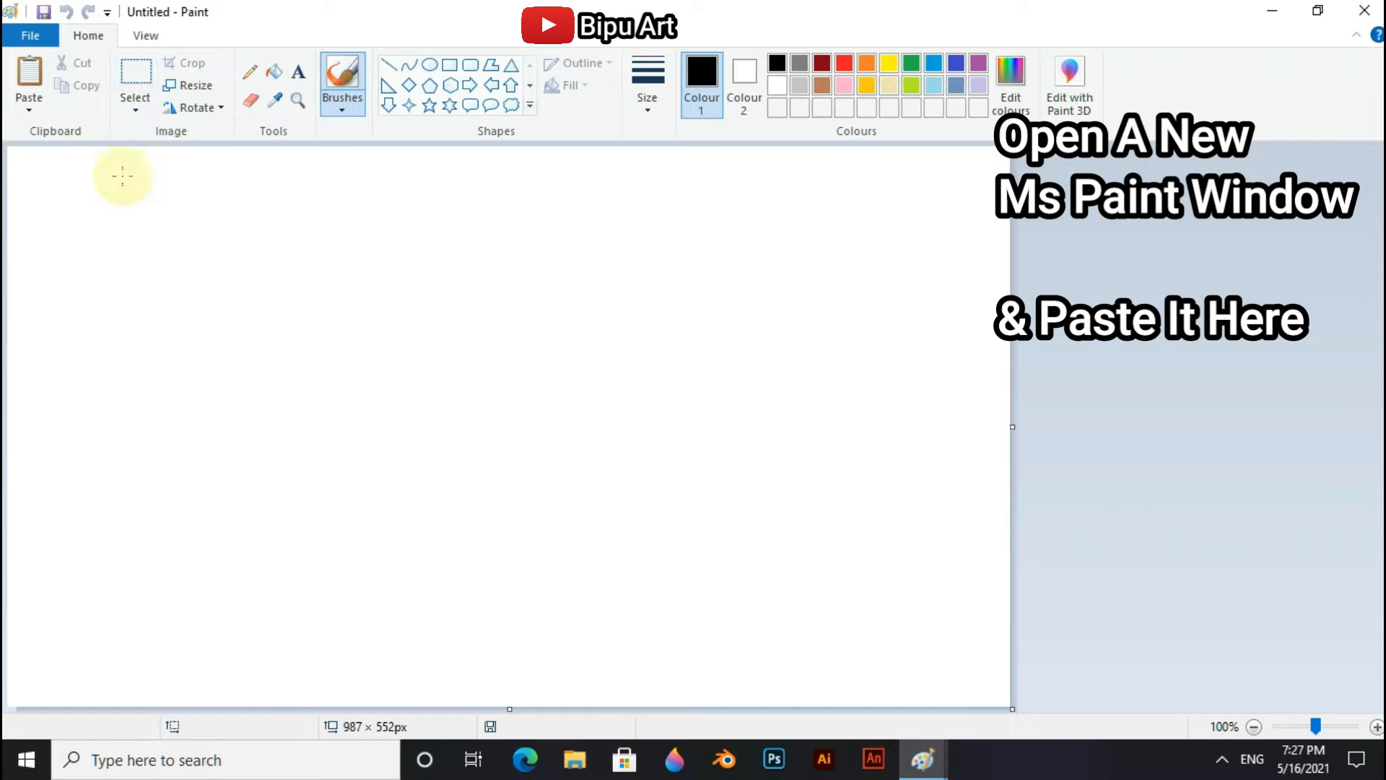
{"action": "left_click", "coordinate": [135, 105]}
{"action": "left_click", "coordinate": [124, 79]}
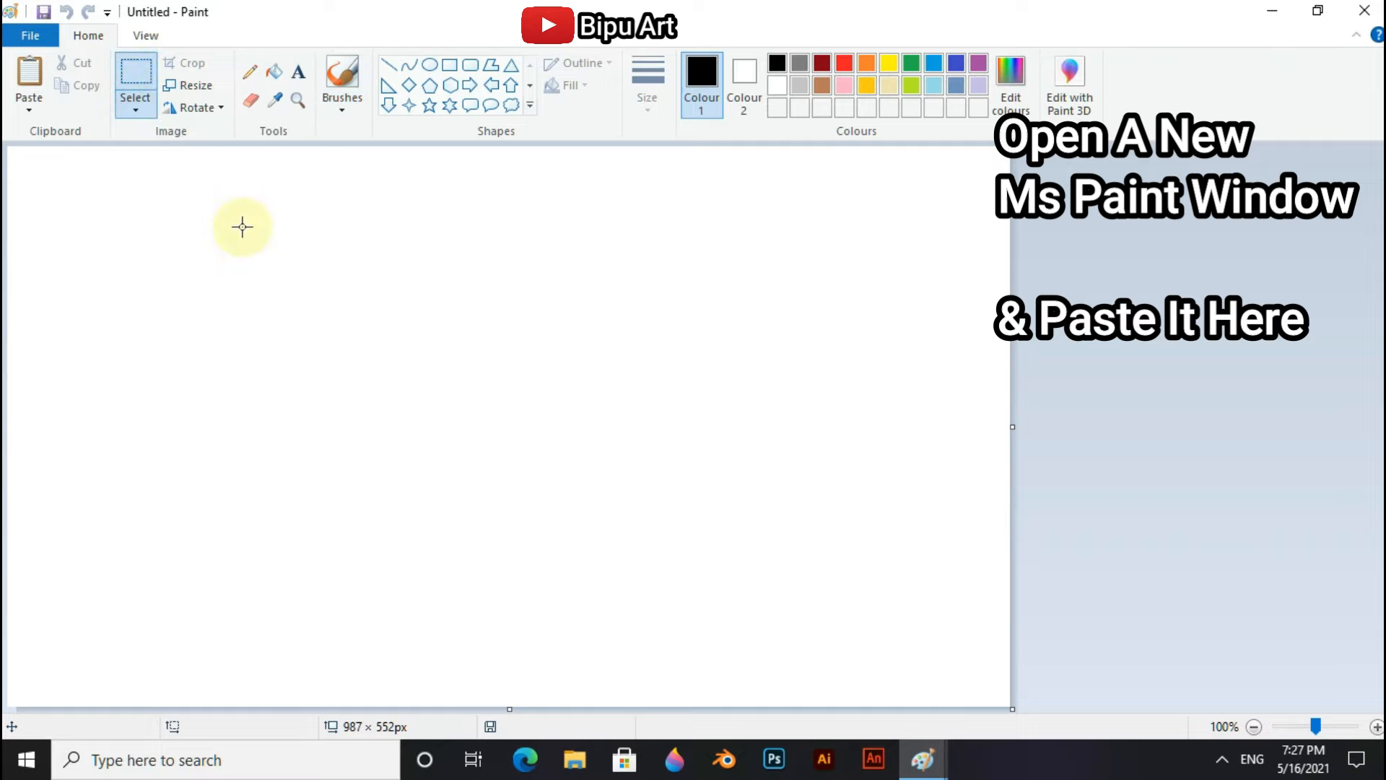
Paste the tower into the blank canvas, move it to the middle and deselect it
{"action": "right_click", "coordinate": [286, 266]}
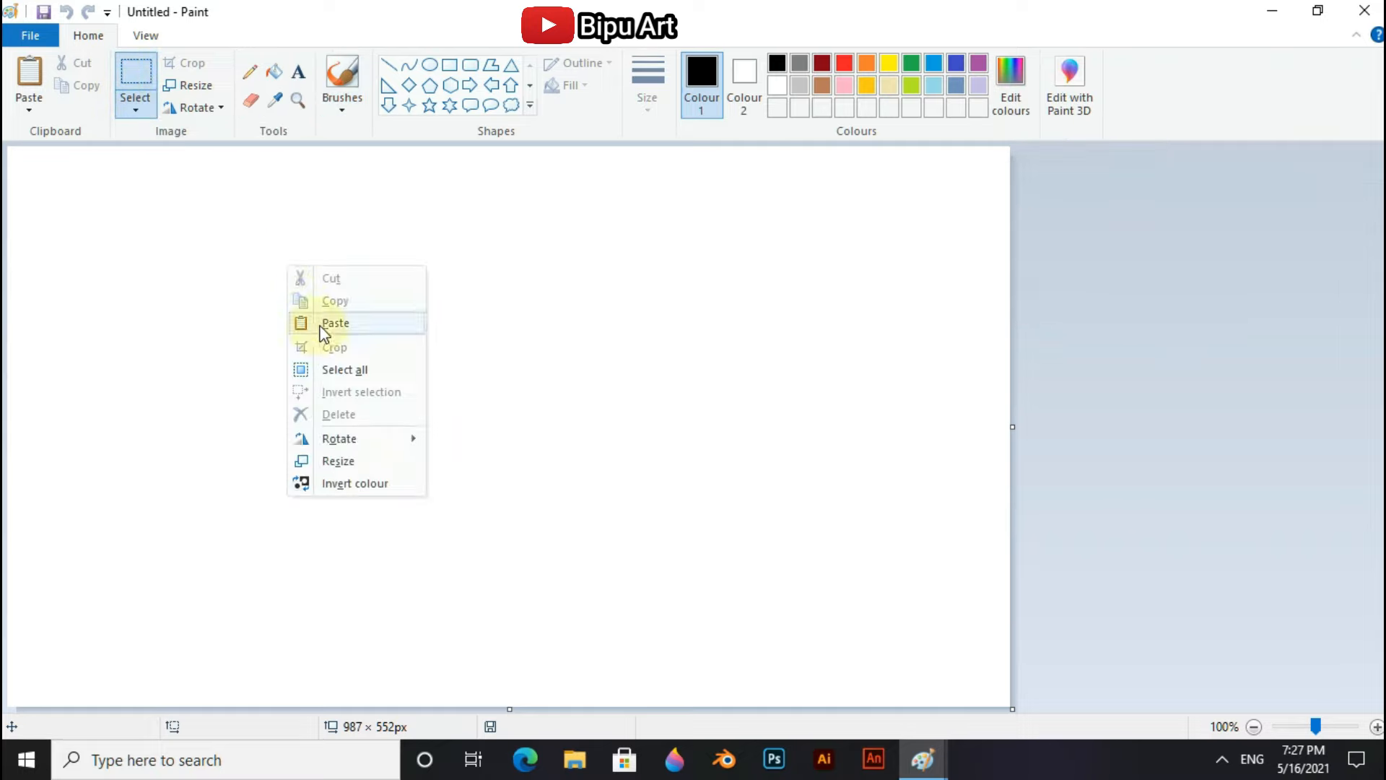
{"action": "left_click", "coordinate": [319, 322]}
{"action": "left_click_drag", "start_coordinate": [206, 378], "coordinate": [503, 379]}
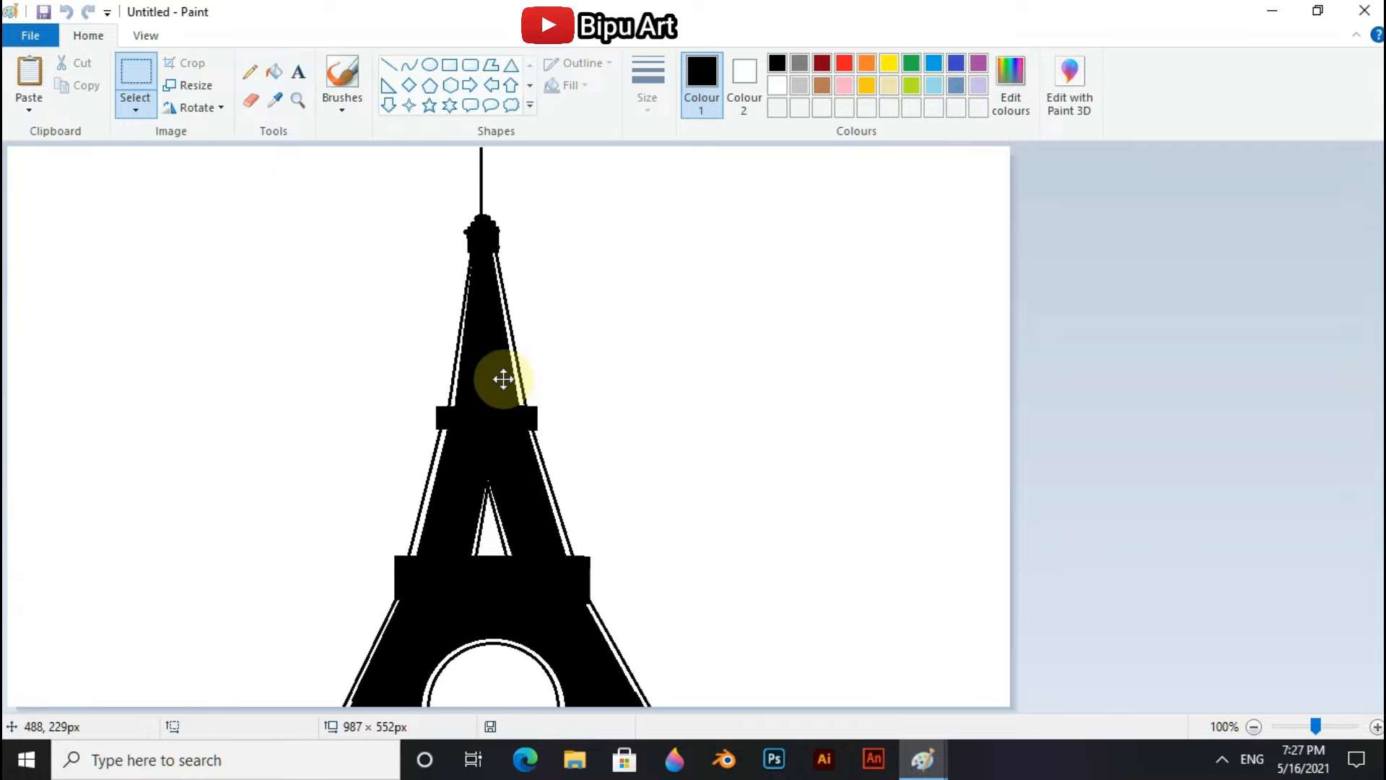
{"action": "left_click", "coordinate": [773, 366]}
In the first Paint window, draw a yellow diagonal of about 399 × 232 px across the lower-right canvas corner and fill the corner yellow
{"action": "left_click", "coordinate": [937, 759]}
{"action": "left_click", "coordinate": [845, 692]}
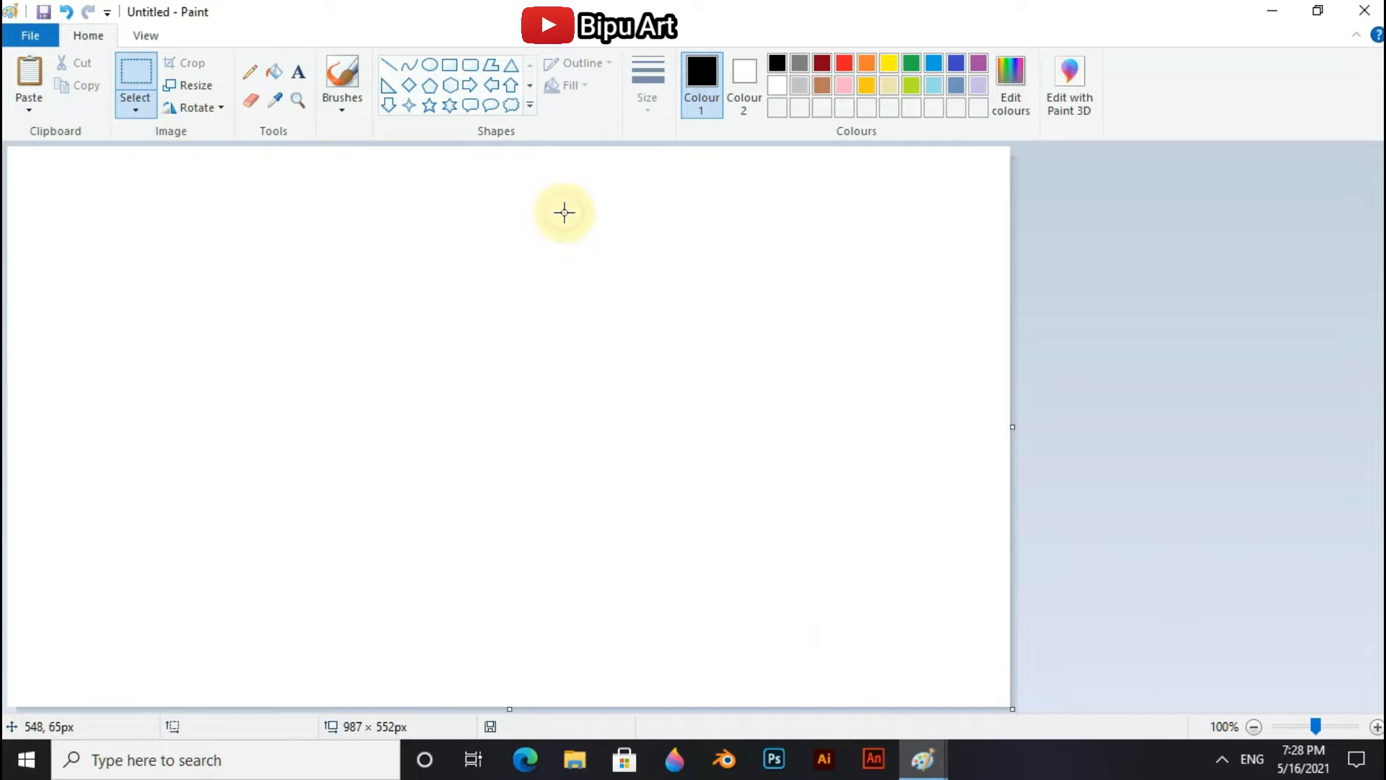
{"action": "left_click", "coordinate": [389, 71]}
{"action": "left_click", "coordinate": [894, 59]}
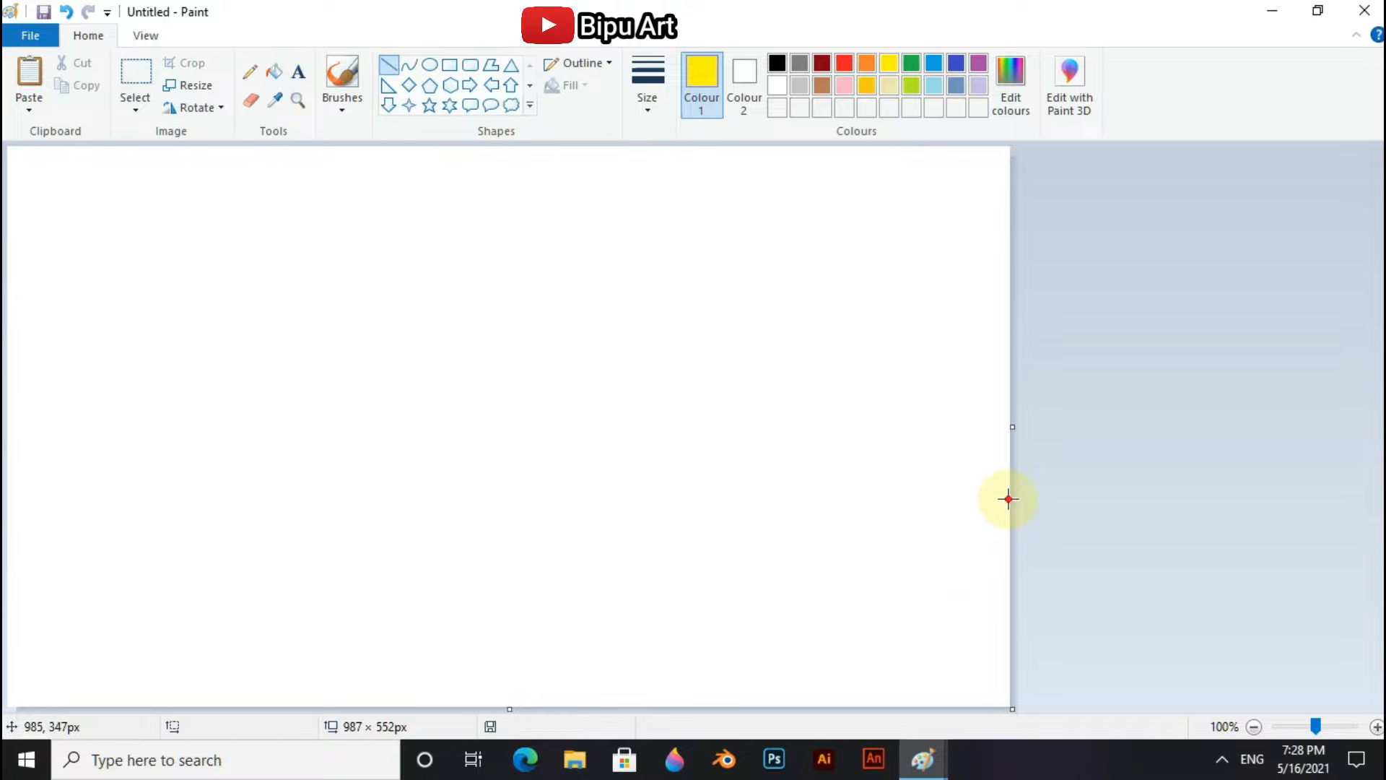
{"action": "left_click_drag", "start_coordinate": [1009, 499], "coordinate": [658, 709]}
{"action": "left_click_drag", "start_coordinate": [860, 587], "coordinate": [807, 589]}
{"action": "left_click_drag", "start_coordinate": [963, 504], "coordinate": [1015, 481]}
{"action": "left_click", "coordinate": [274, 71]}
{"action": "left_click", "coordinate": [899, 578]}
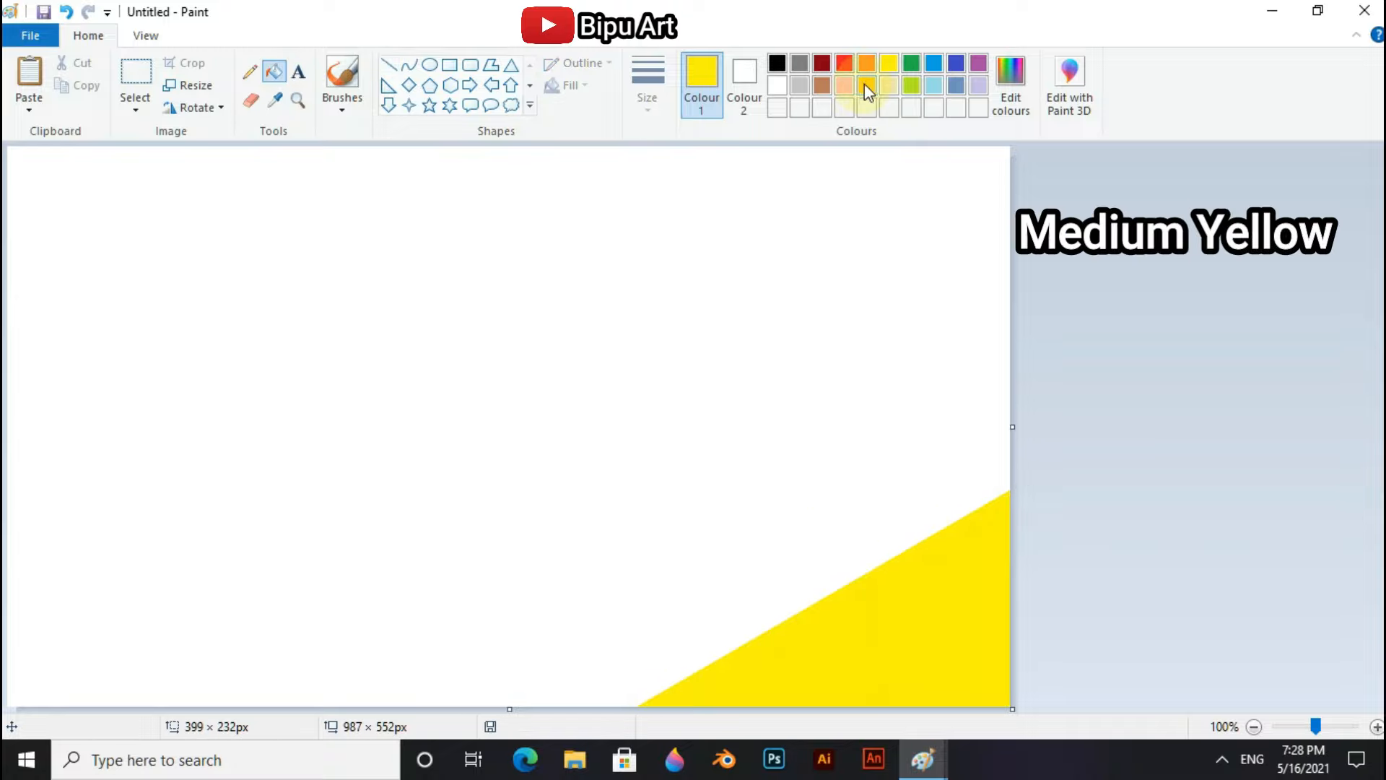